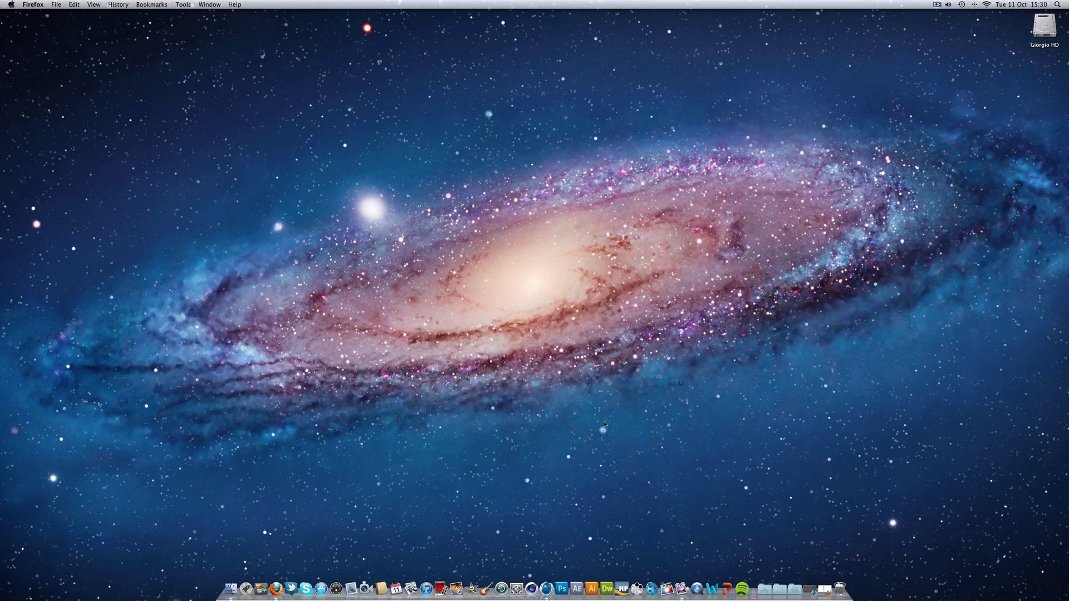
Switch to CINEMA 4D and add a MoText object to the empty scene.
click(546, 589)
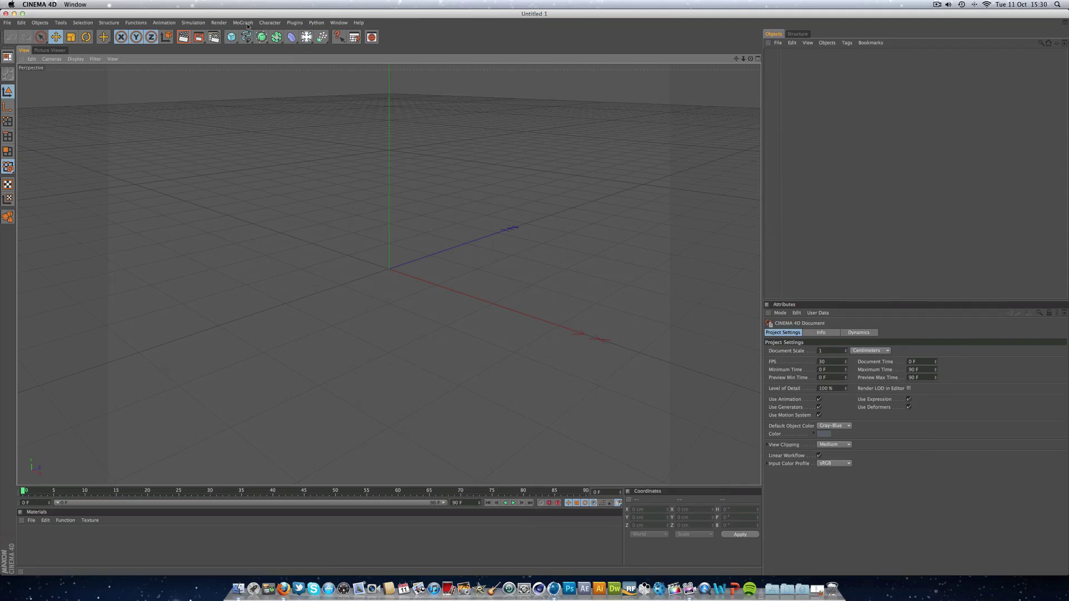
click(269, 23)
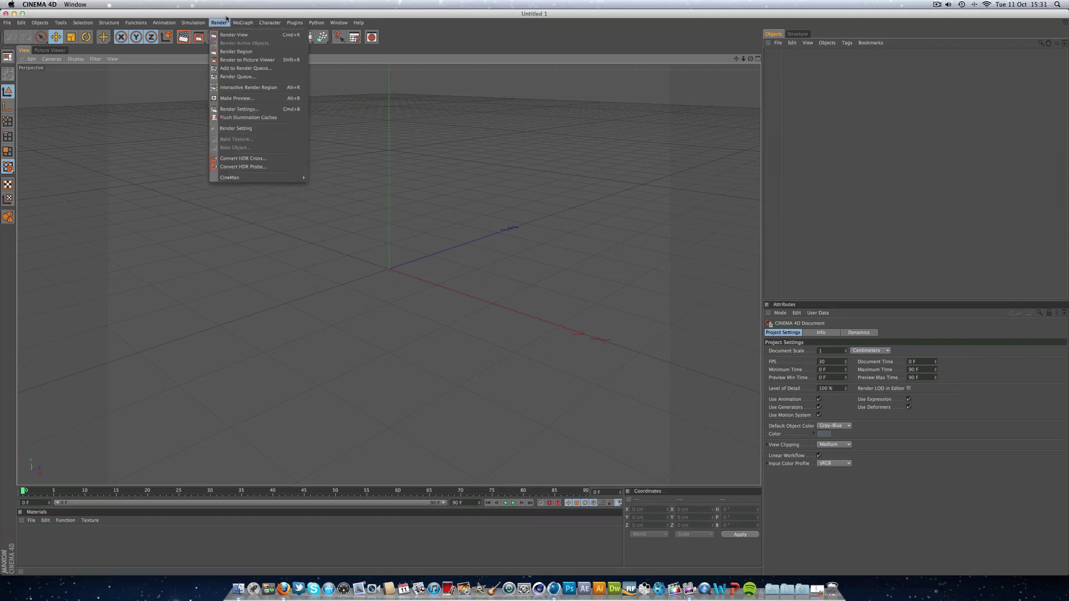
mouse_move(243, 23)
click(235, 118)
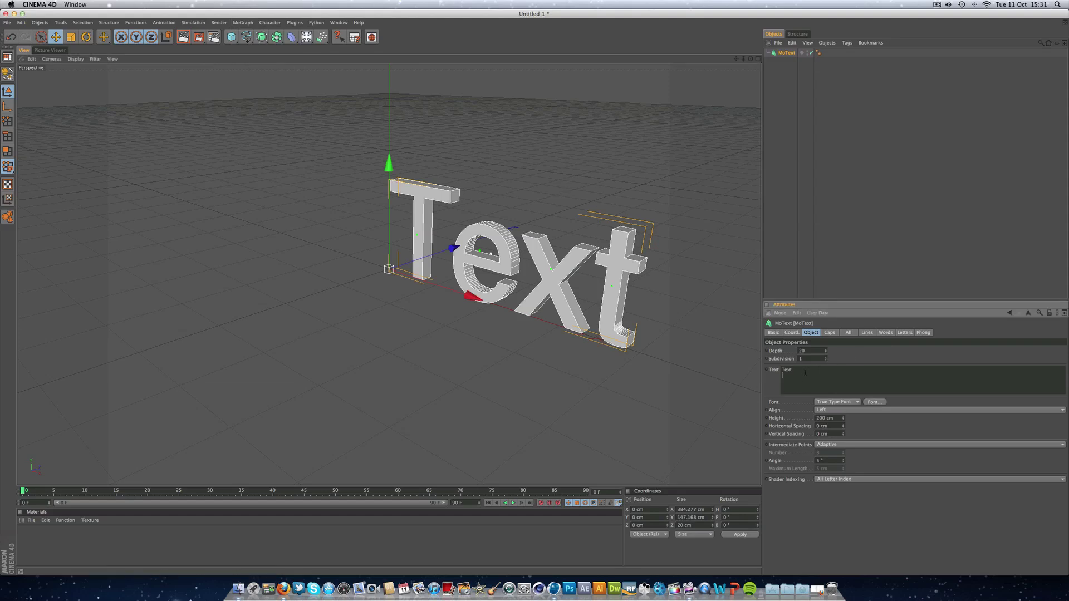
Set the MoText object's text to "3D test".
double_click(777, 370)
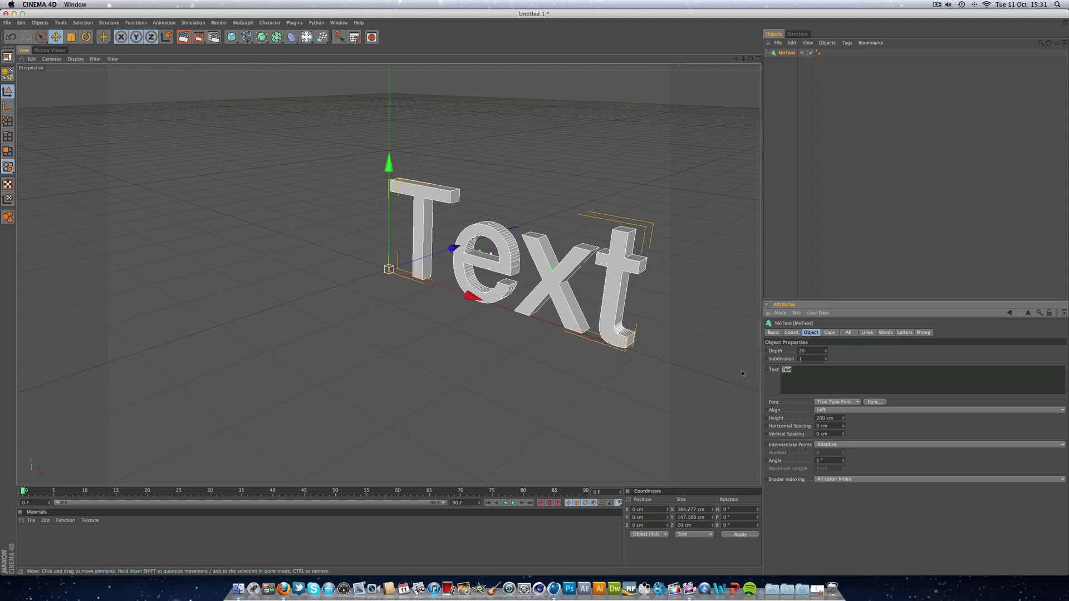
text(3D tes)
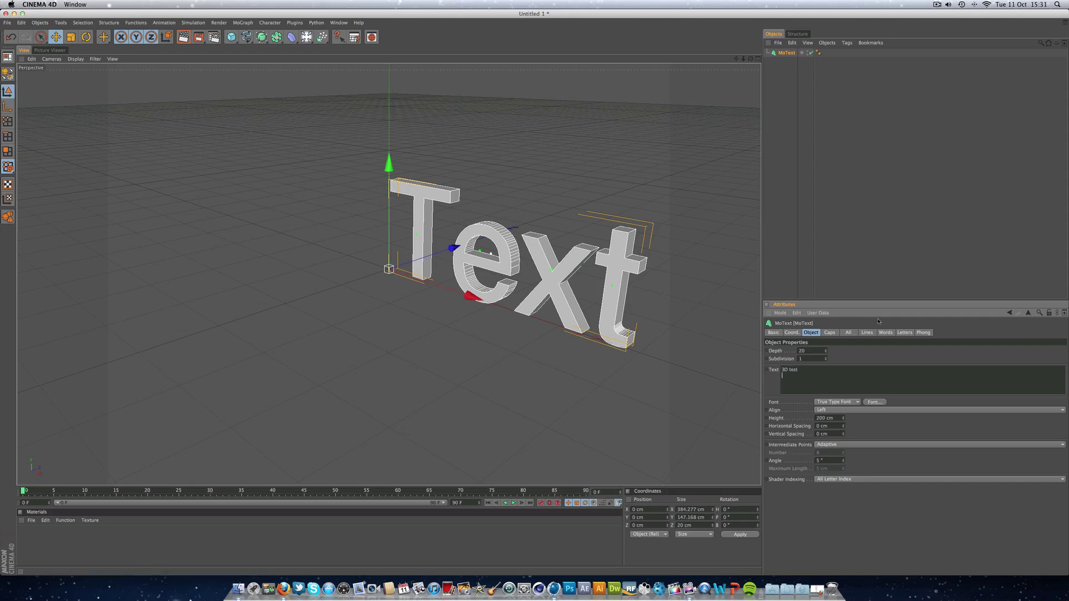
click(844, 365)
Set the MoText depth to 50 and its alignment to Middle.
drag(804, 353, 769, 353)
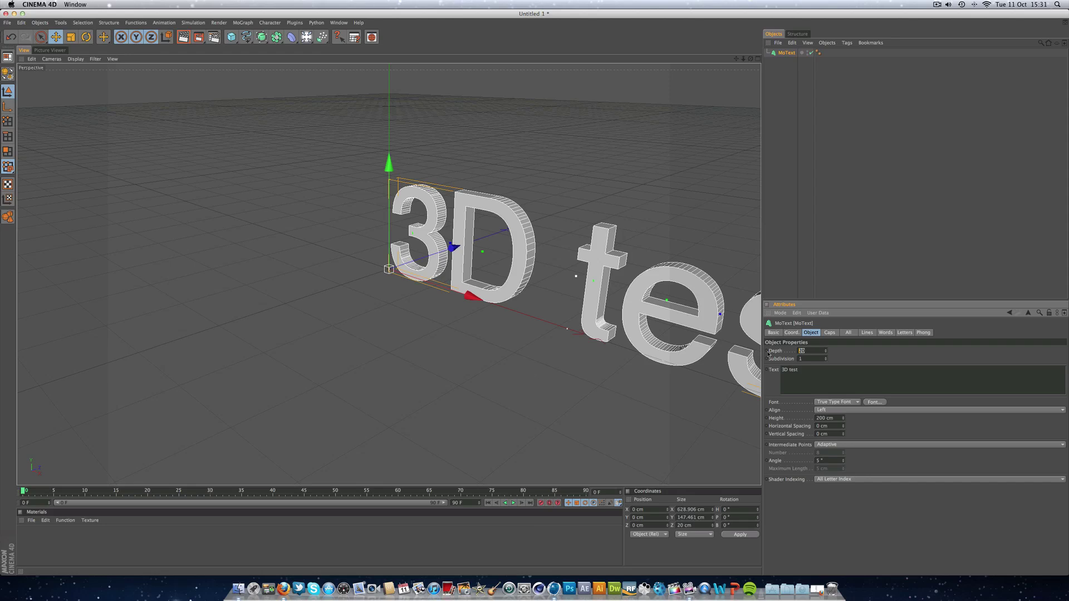
text(50)
key(Return)
click(841, 410)
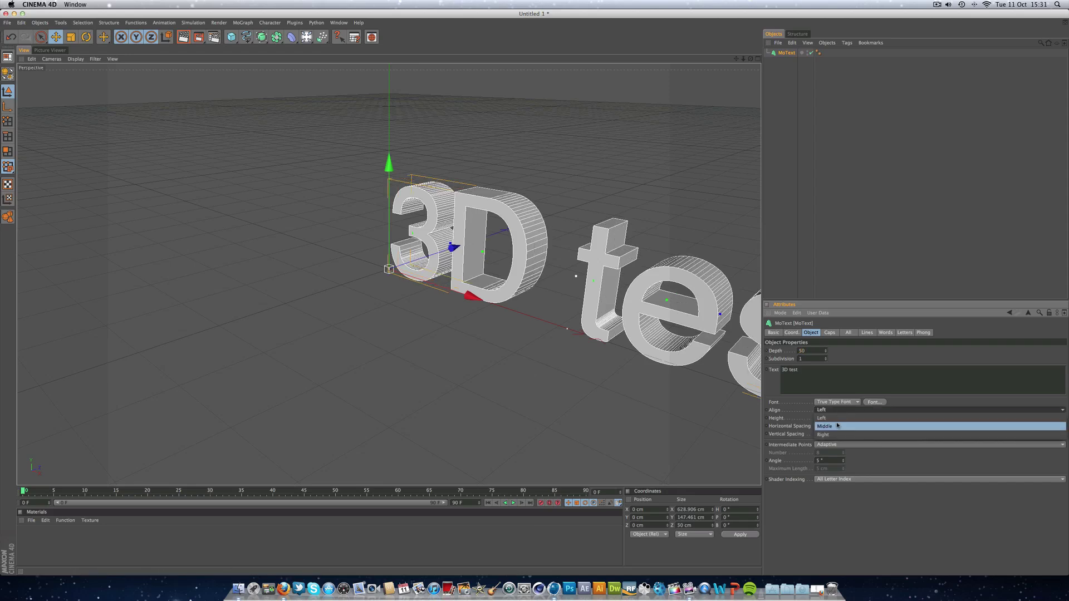
click(838, 426)
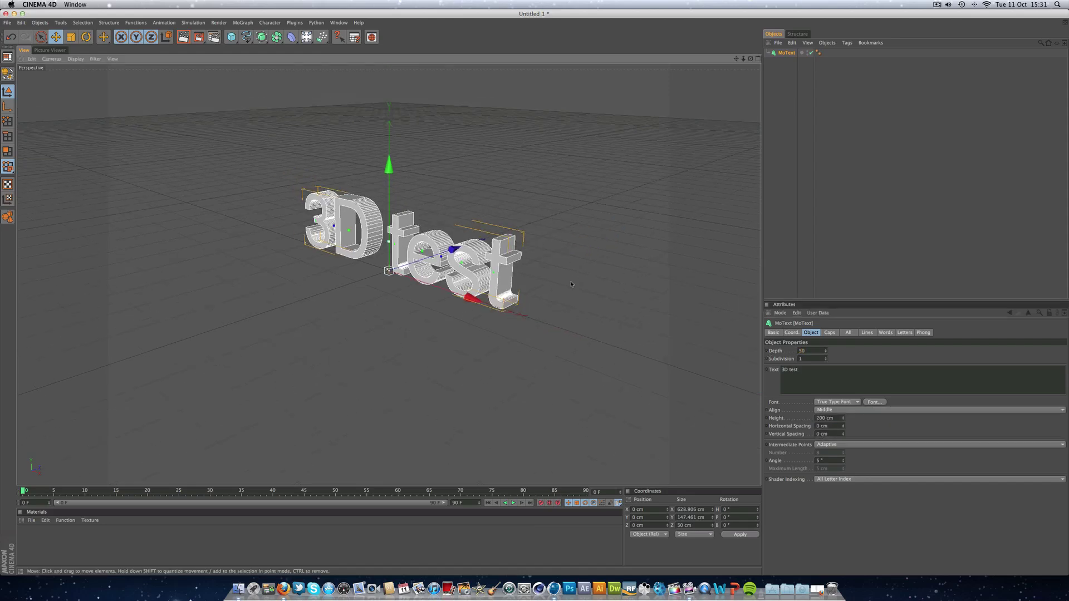
Change the second word of the text to capitals so it reads "3D TEST".
alt+drag(570, 284, 623, 268)
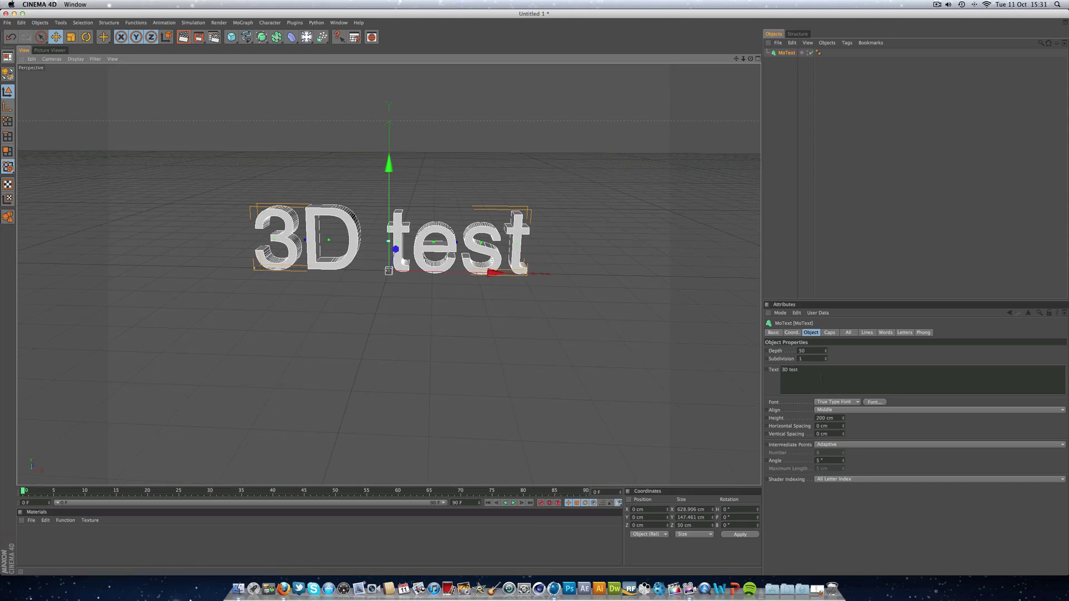
mouse_move(803, 371)
mouse_down()
mouse_move(782, 369)
mouse_move(792, 369)
mouse_up()
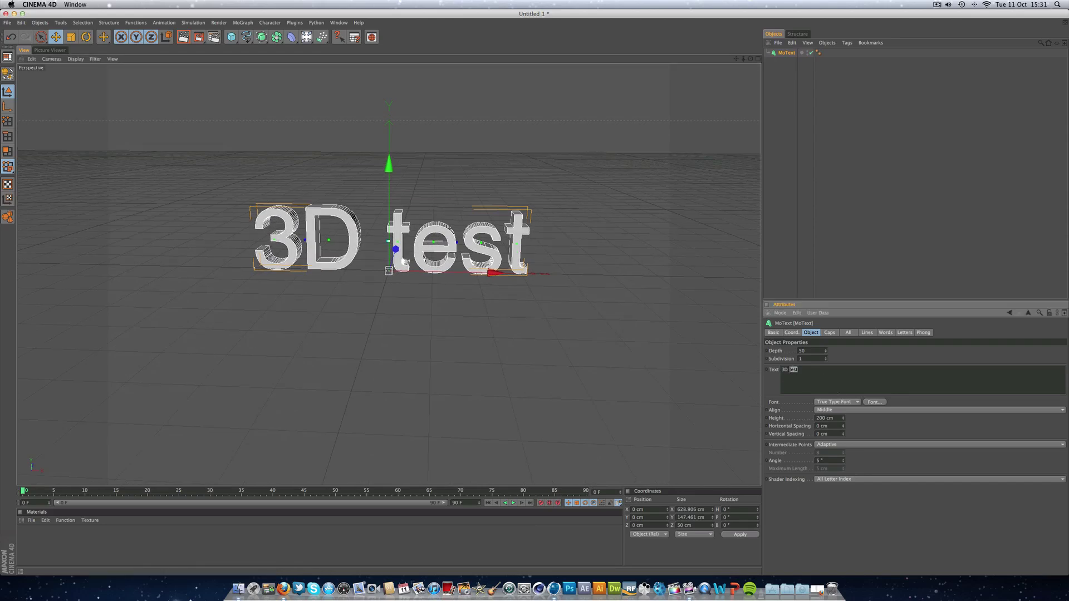
text(s)
double_click(794, 369)
text(TEST)
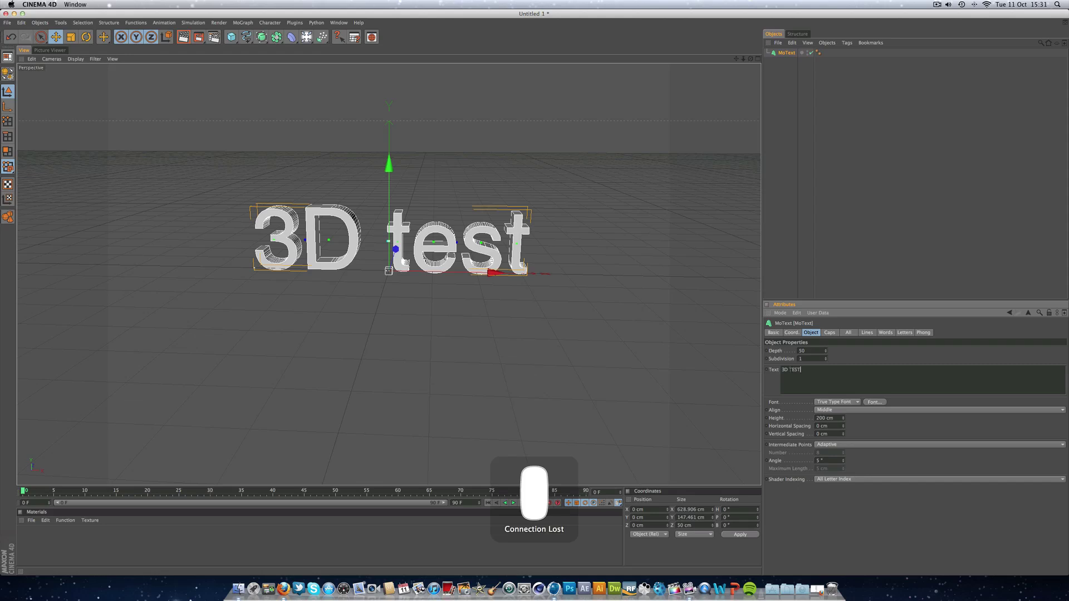
click(845, 351)
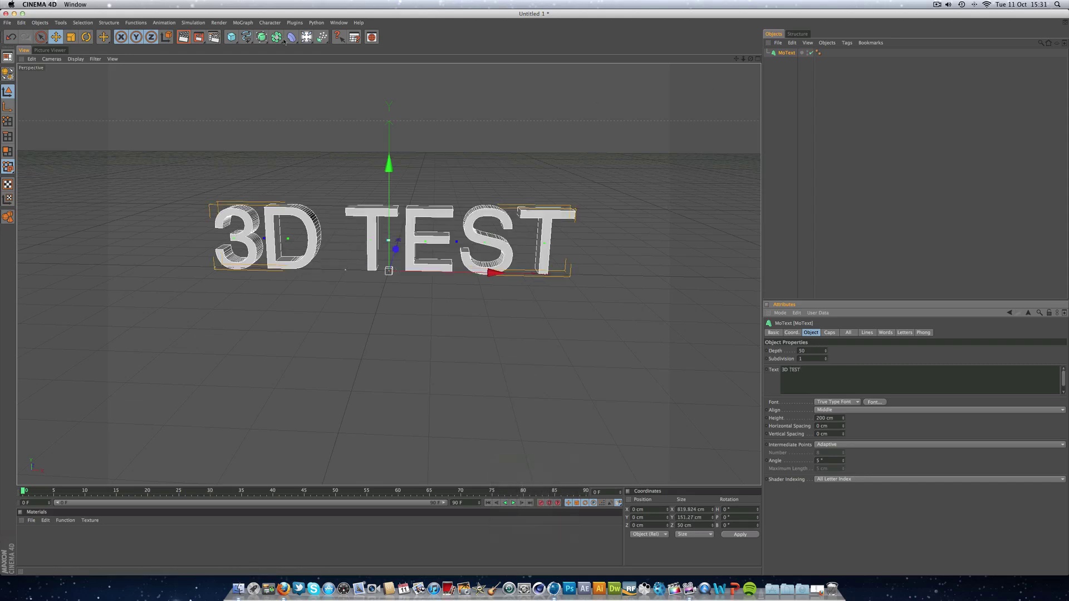
Add a sphere and raise it above the text to about 277 cm in Y.
drag(236, 39, 307, 44)
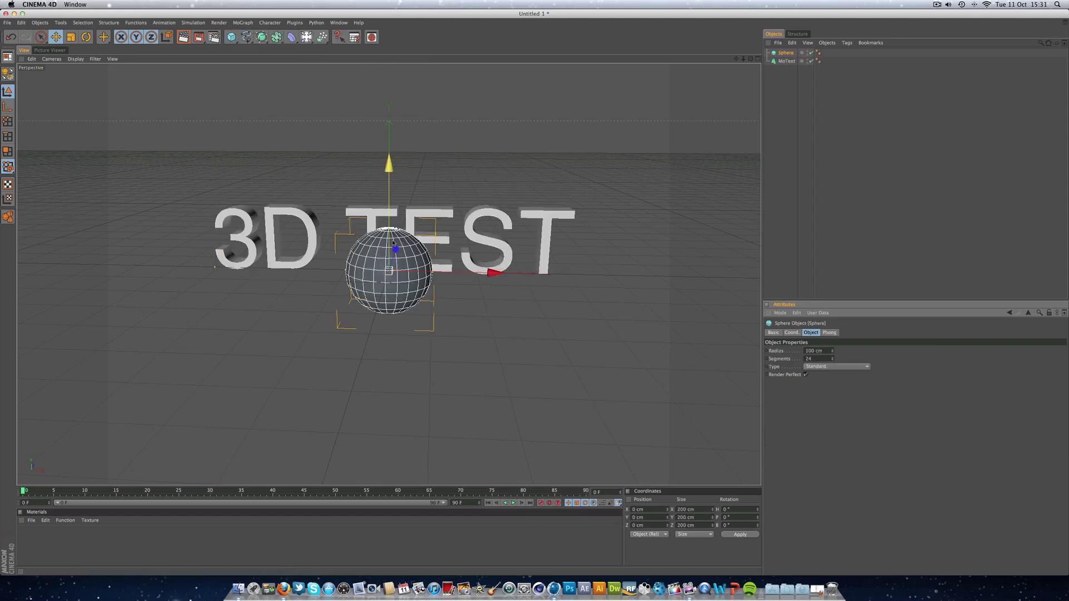
drag(389, 165, 389, 42)
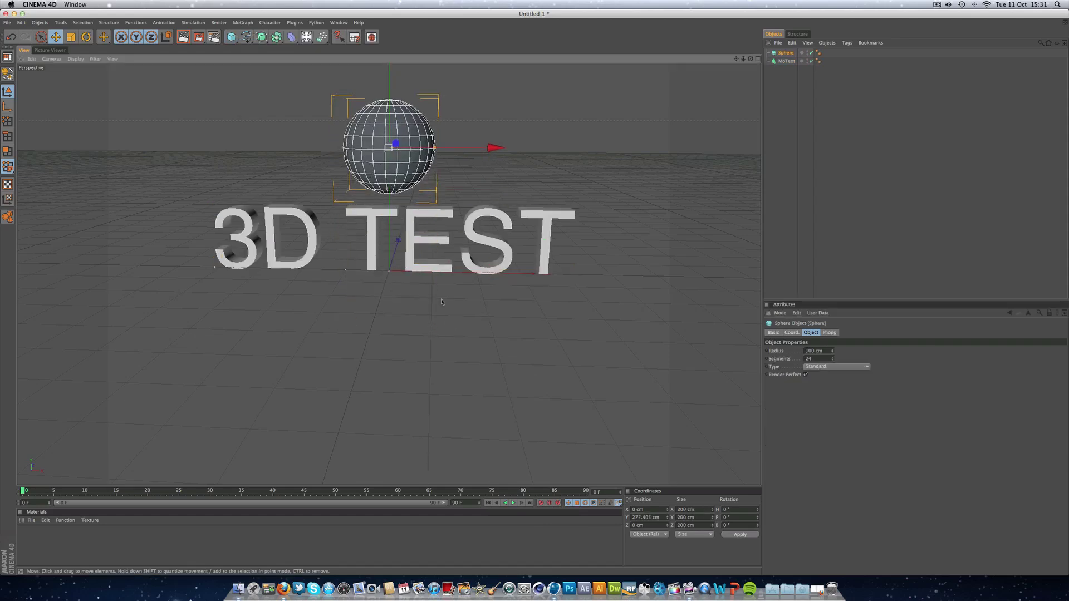
Shrink the sphere to a radius of about 31.5 cm and move it behind the text to about 757 cm in Z.
alt+drag(409, 116, 358, 134)
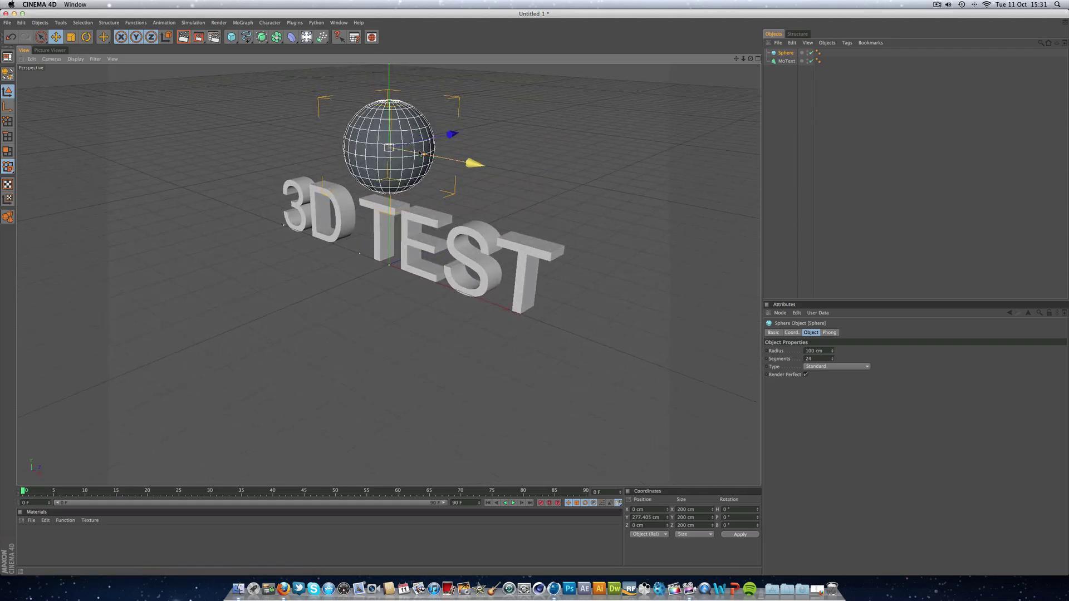
drag(425, 155, 401, 149)
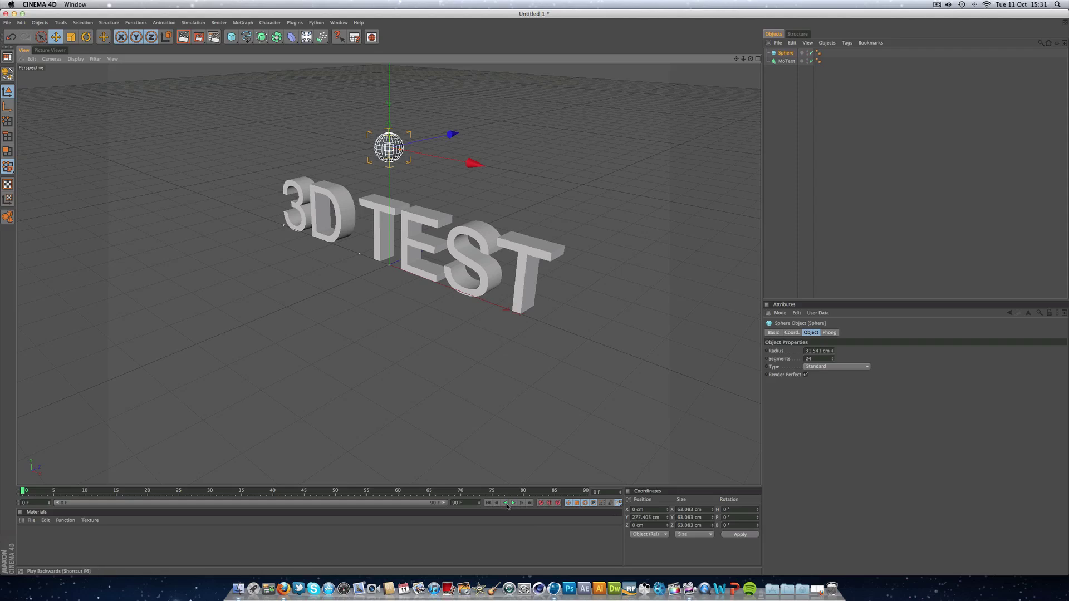
drag(450, 159, 621, 123)
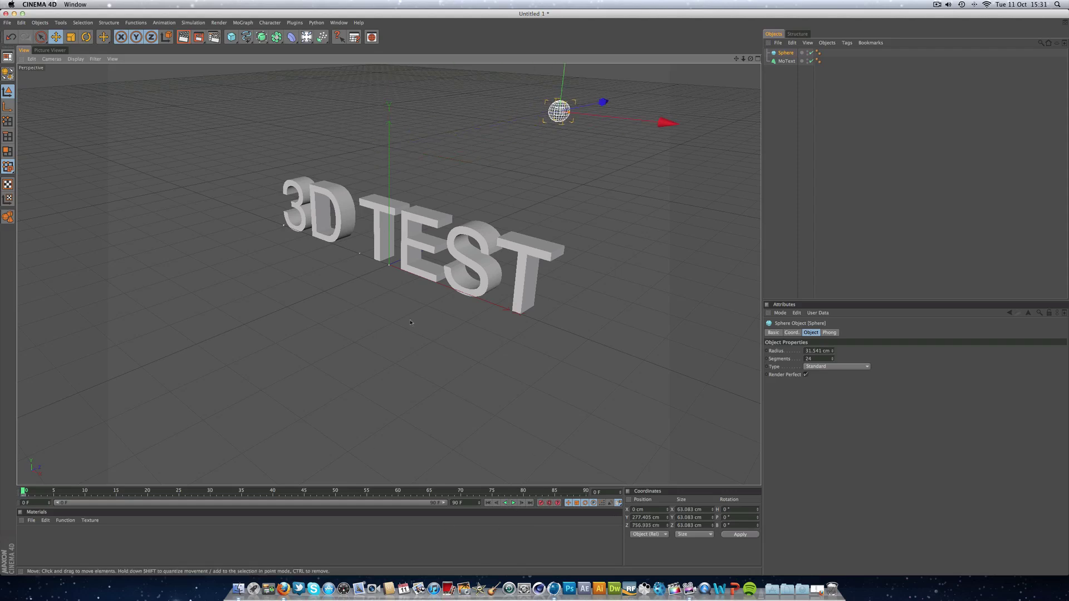
Animate the sphere from behind the text at frame 0 to about -1871 cm in Z at frame 85.
alt+drag(411, 322, 501, 348)
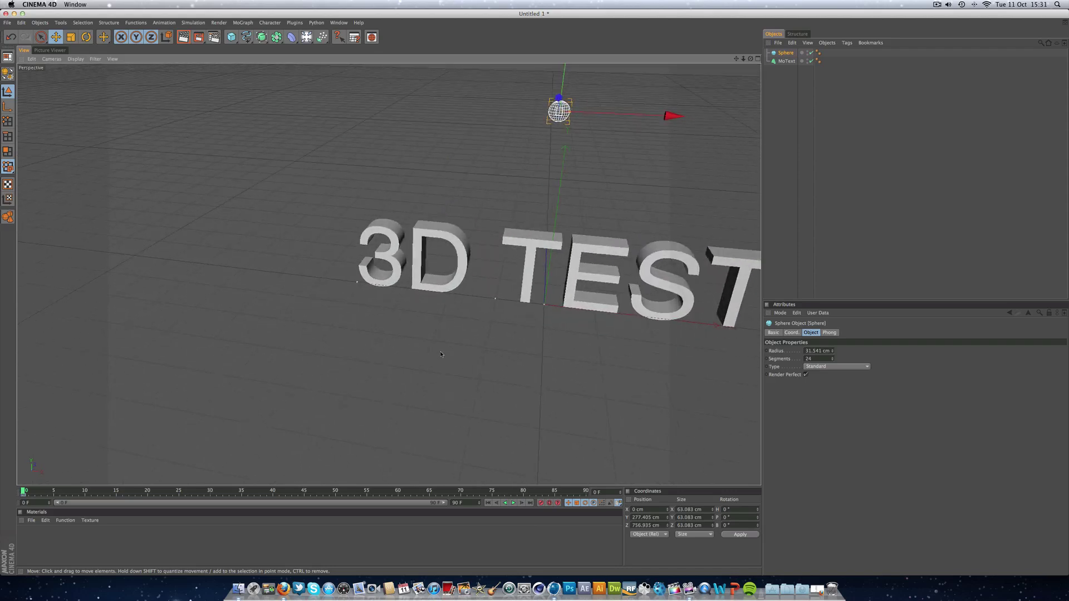
scroll(476, 353, down, 3)
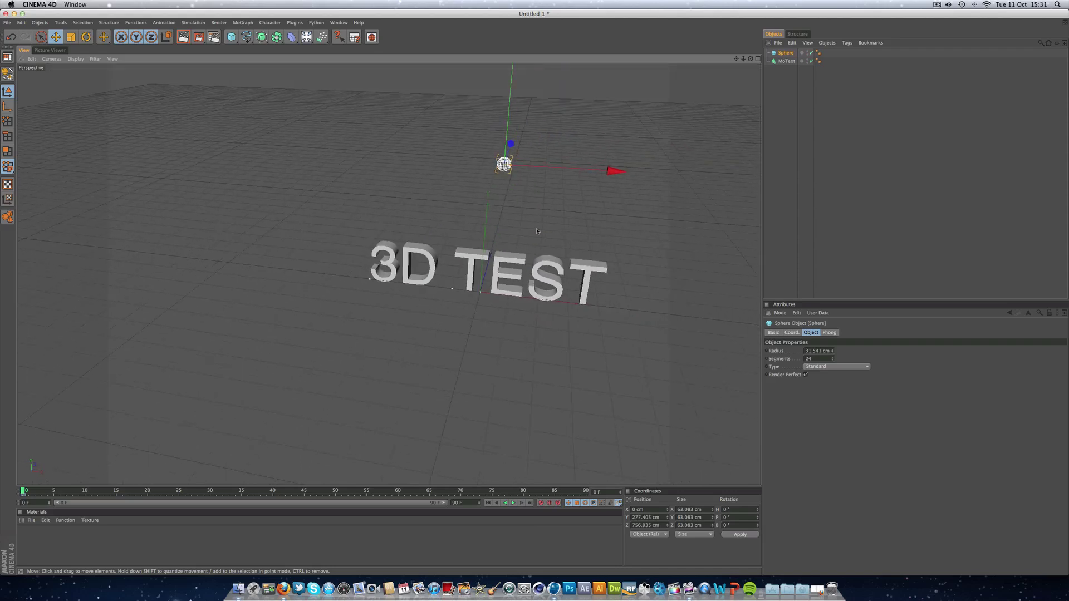
drag(737, 58, 632, 150)
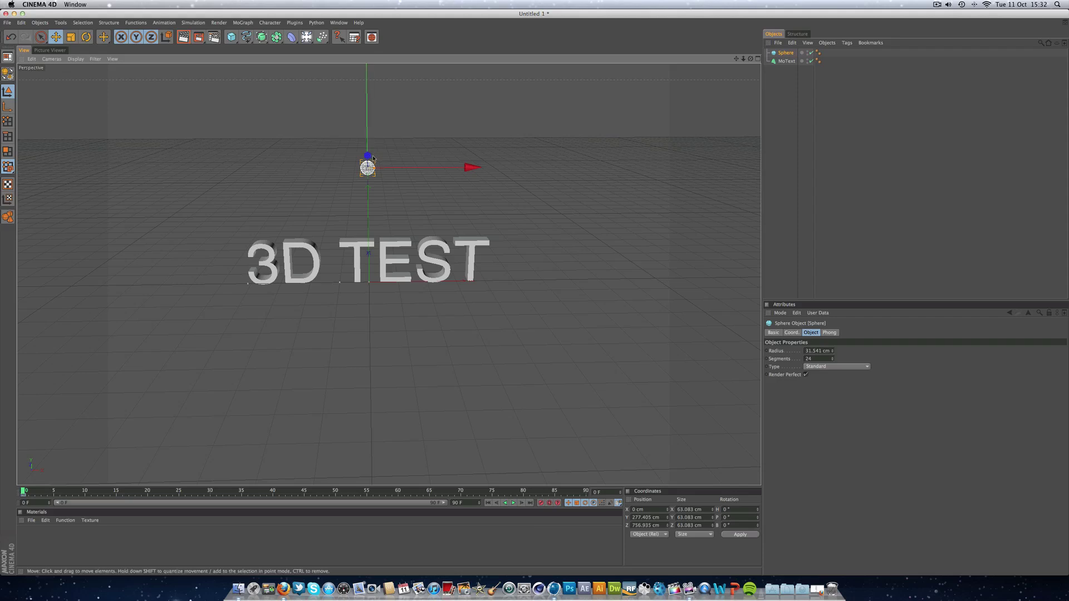
alt+drag(373, 159, 381, 160)
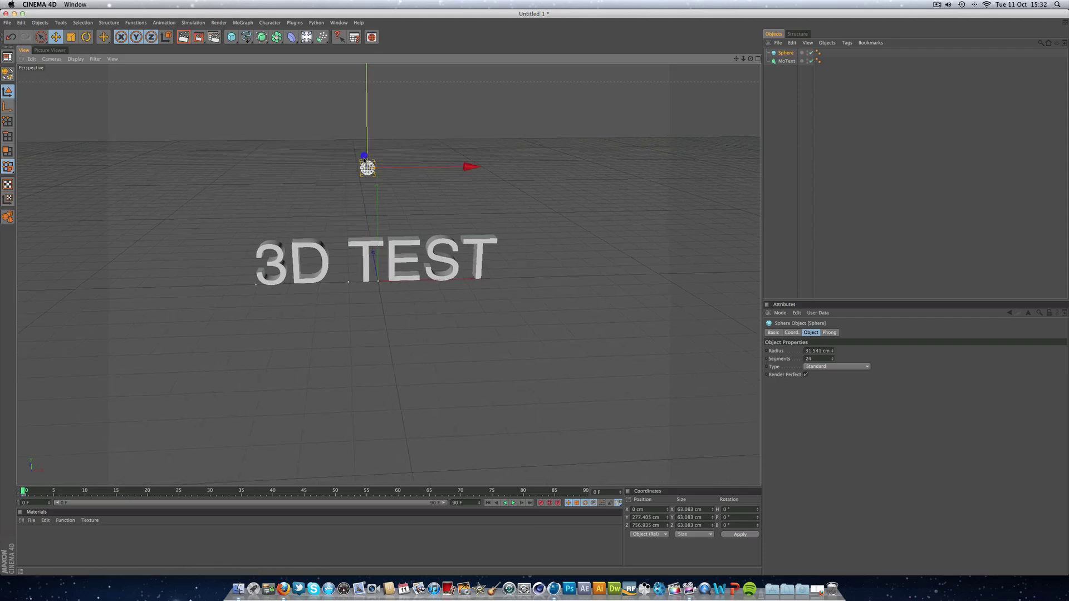
click(555, 492)
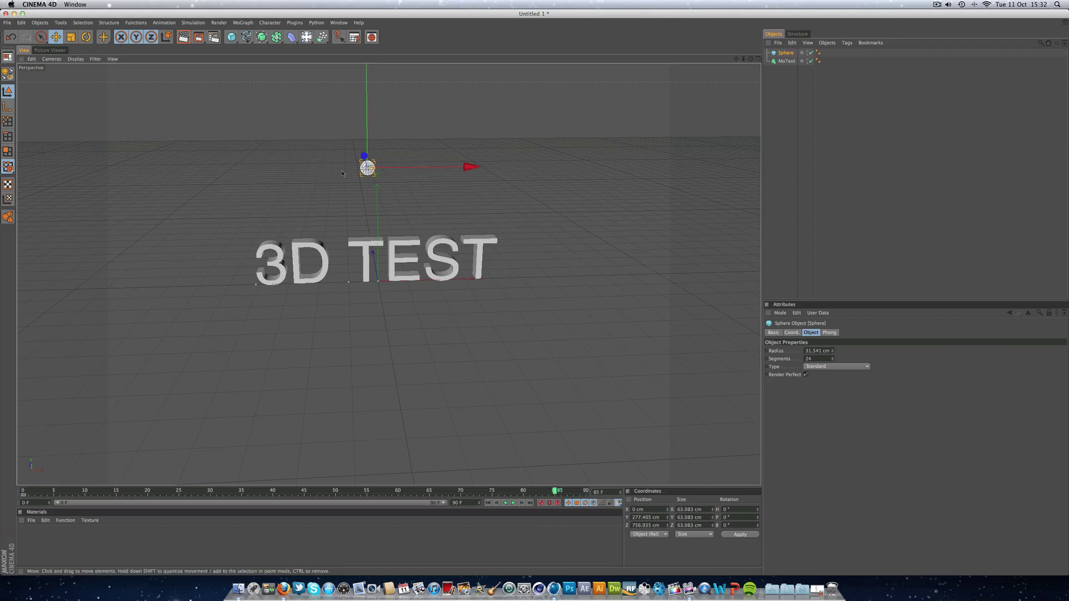
drag(364, 156, 358, 151)
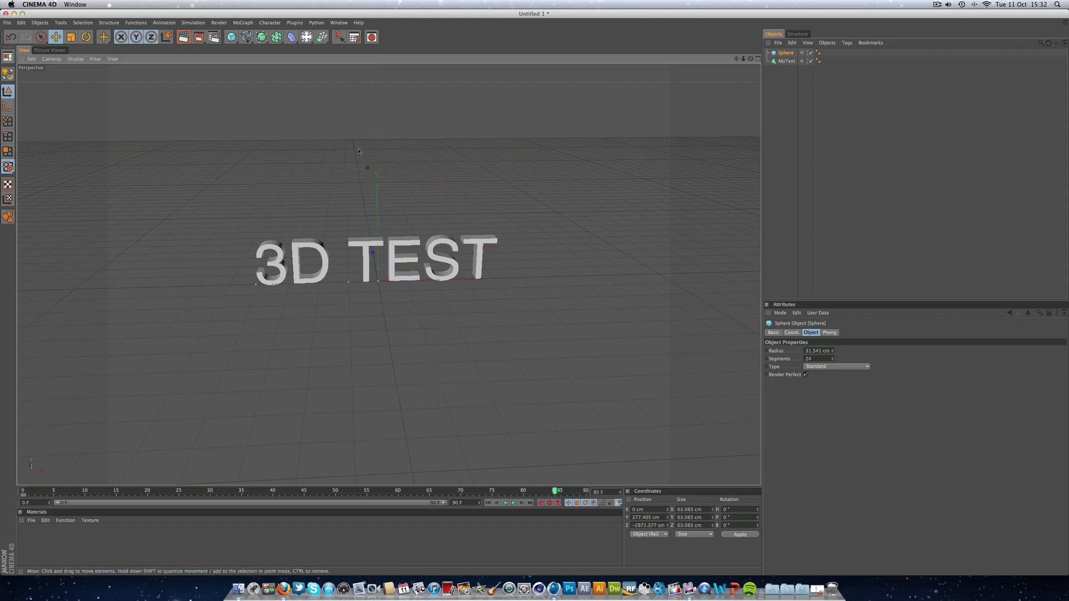
Play the sphere animation and return to the first frame.
click(504, 503)
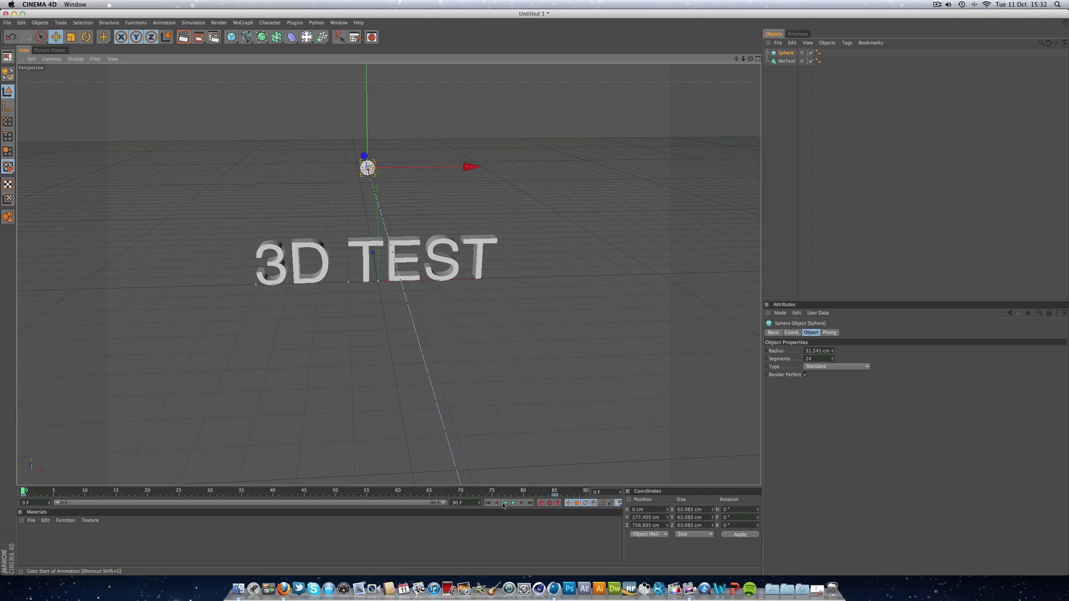
click(506, 507)
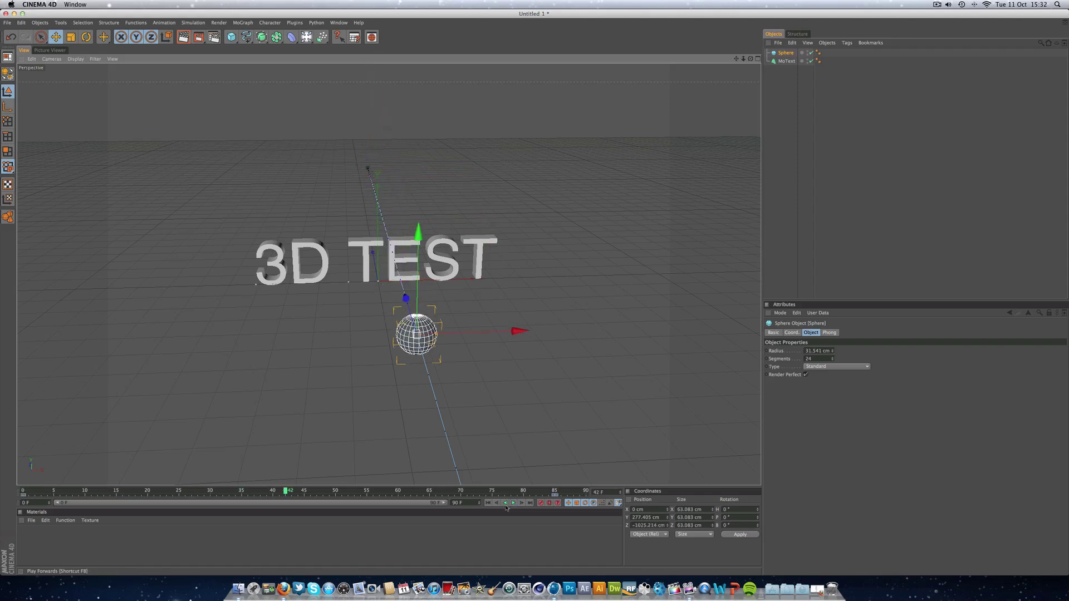
click(489, 504)
Frame the text and sphere head-on and add a camera from that view.
alt+drag(431, 346, 413, 324)
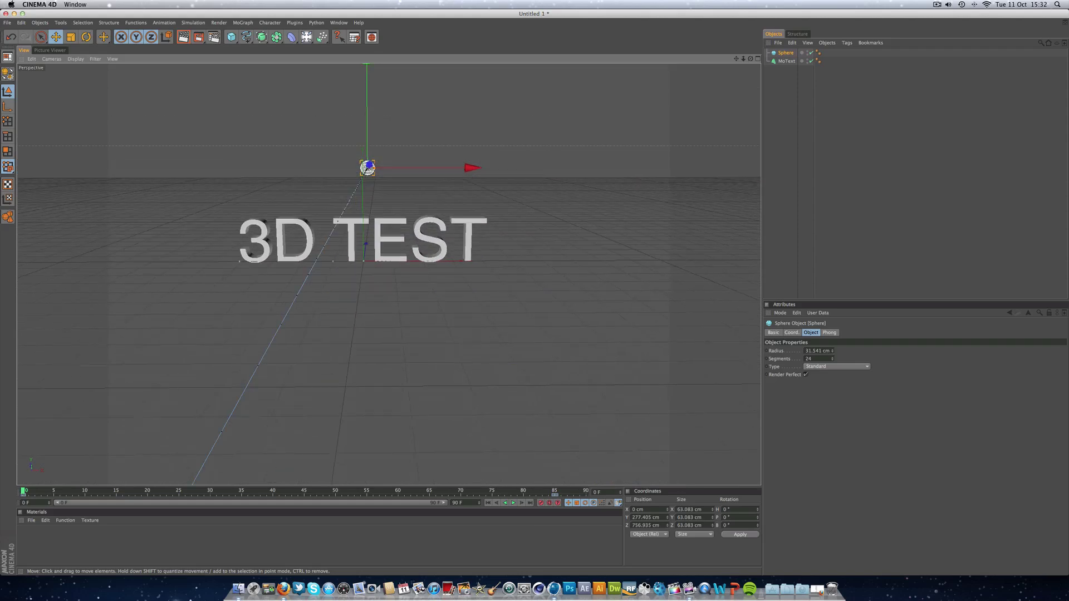
alt+drag(331, 168, 312, 170)
scroll(453, 326, up, 3)
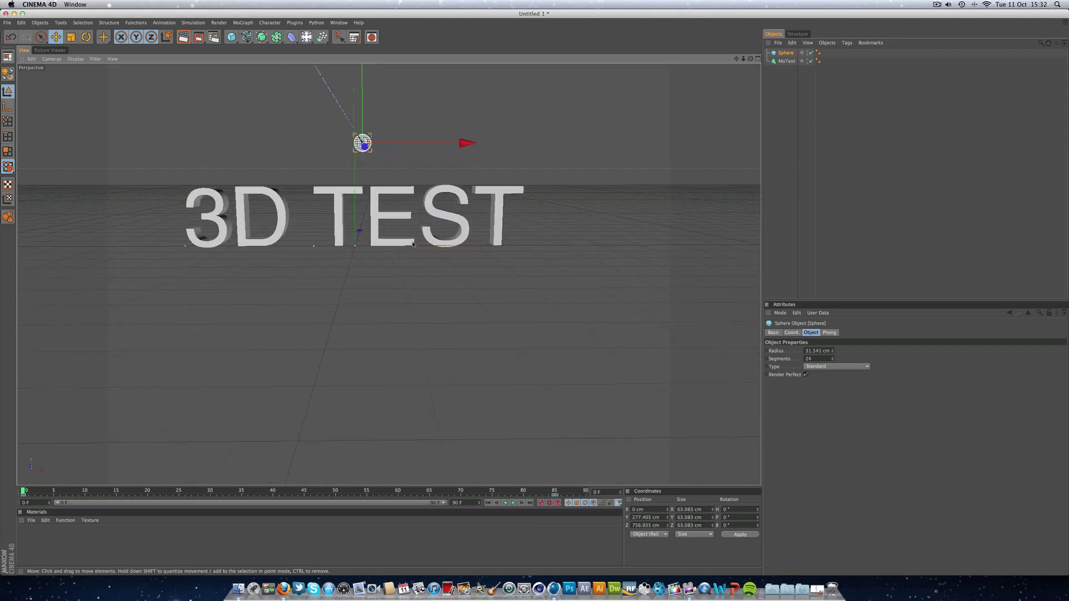
drag(738, 59, 764, 114)
click(305, 39)
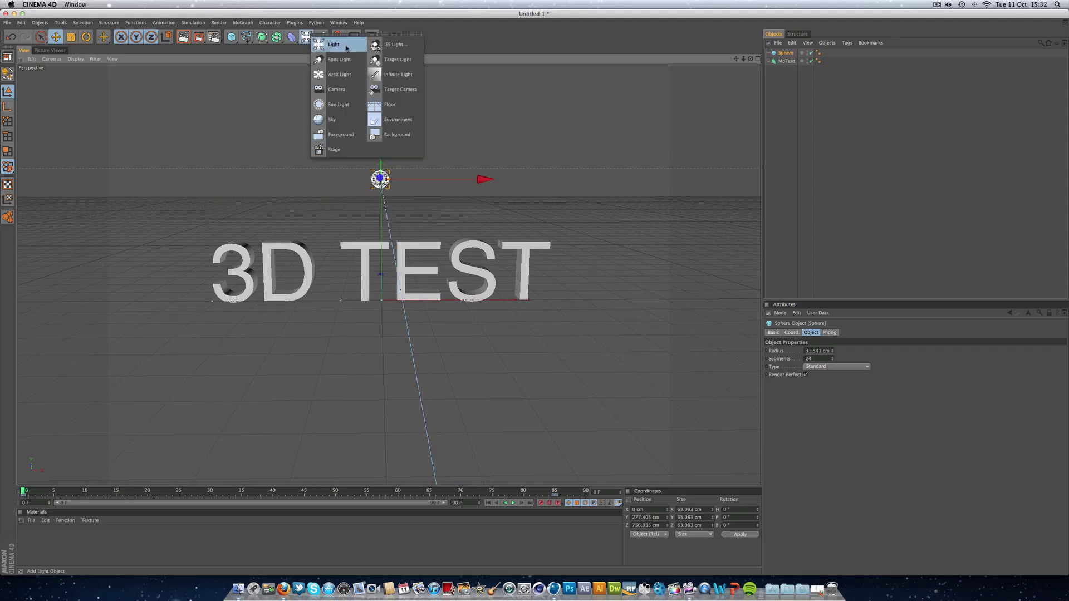
click(350, 92)
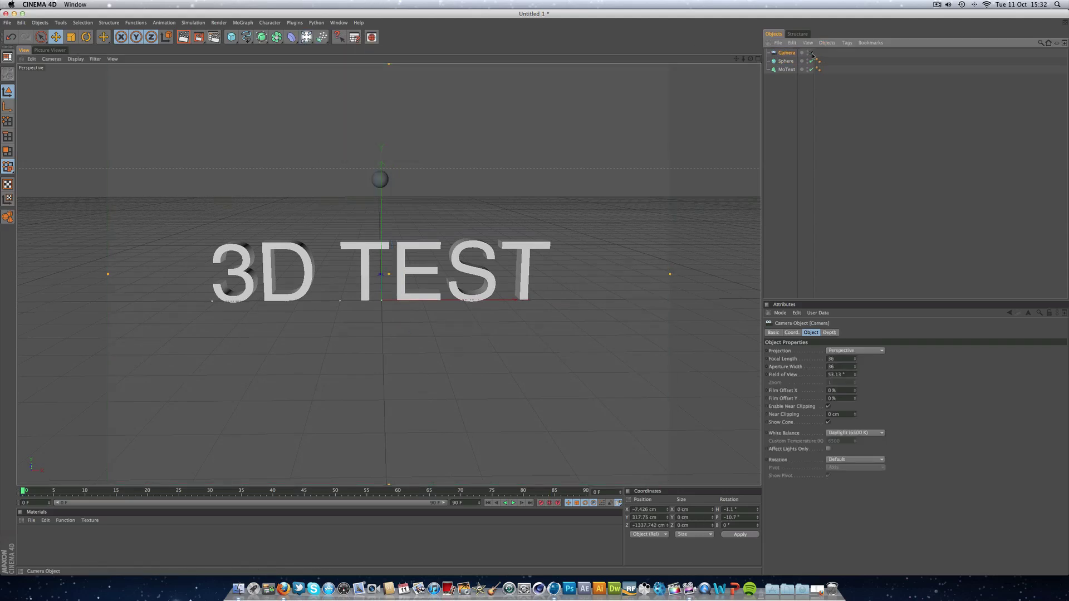
Duplicate the camera and rename the original "left eye".
key(super+c)
key(super+v)
double_click(785, 61)
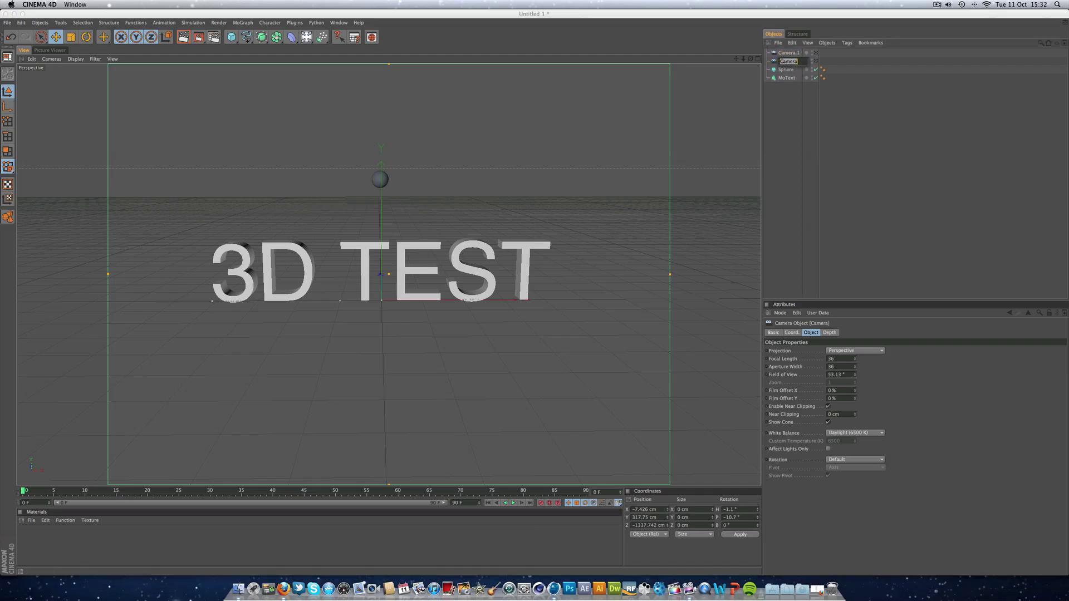
text(left eye)
key(Return)
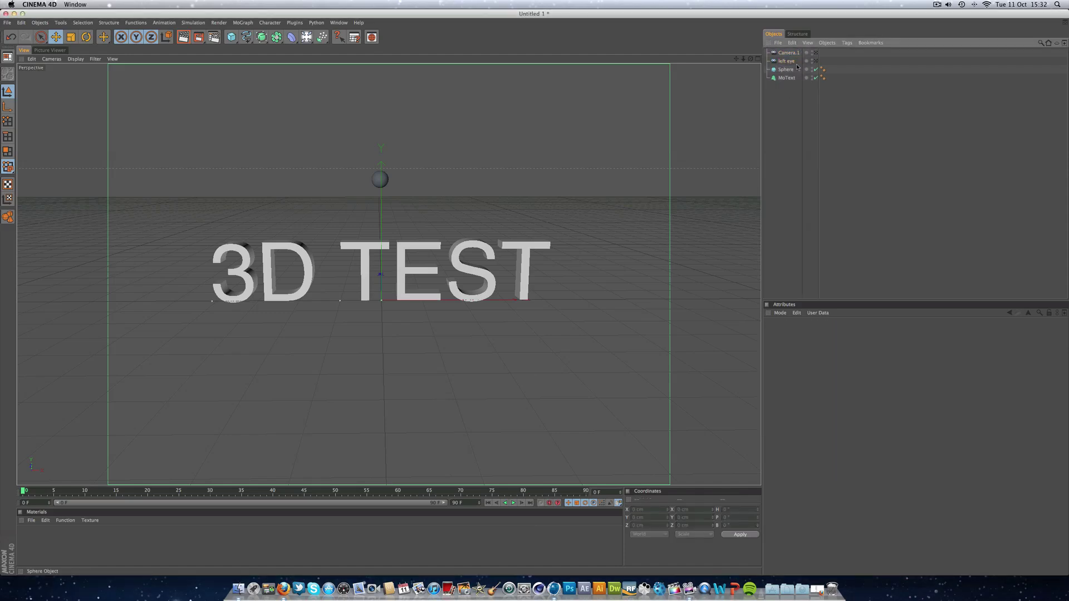
Rename the copied camera "right eye".
double_click(787, 53)
text(right eye)
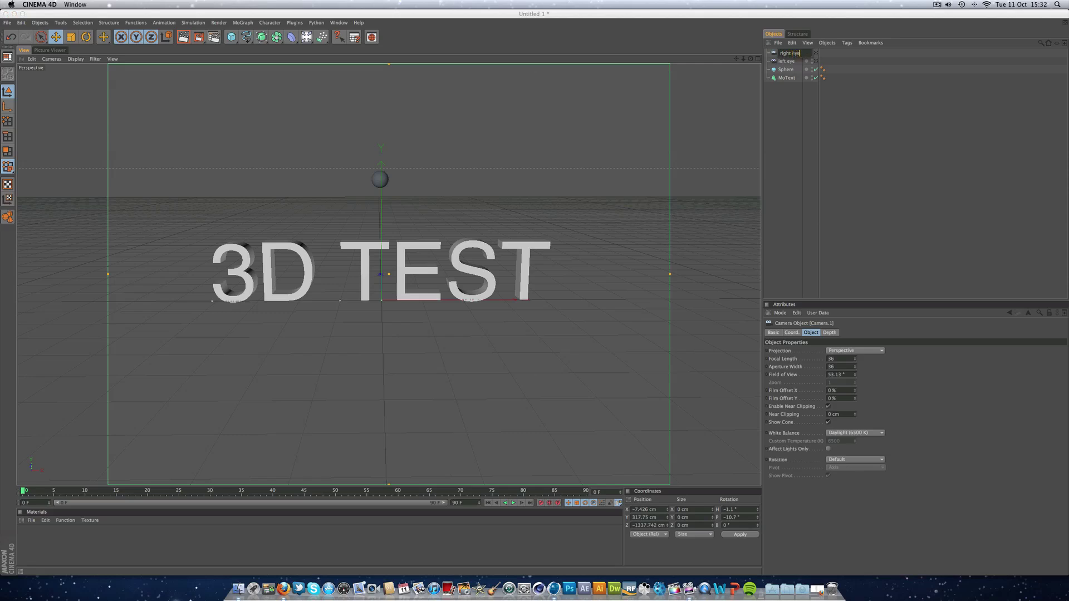
click(773, 102)
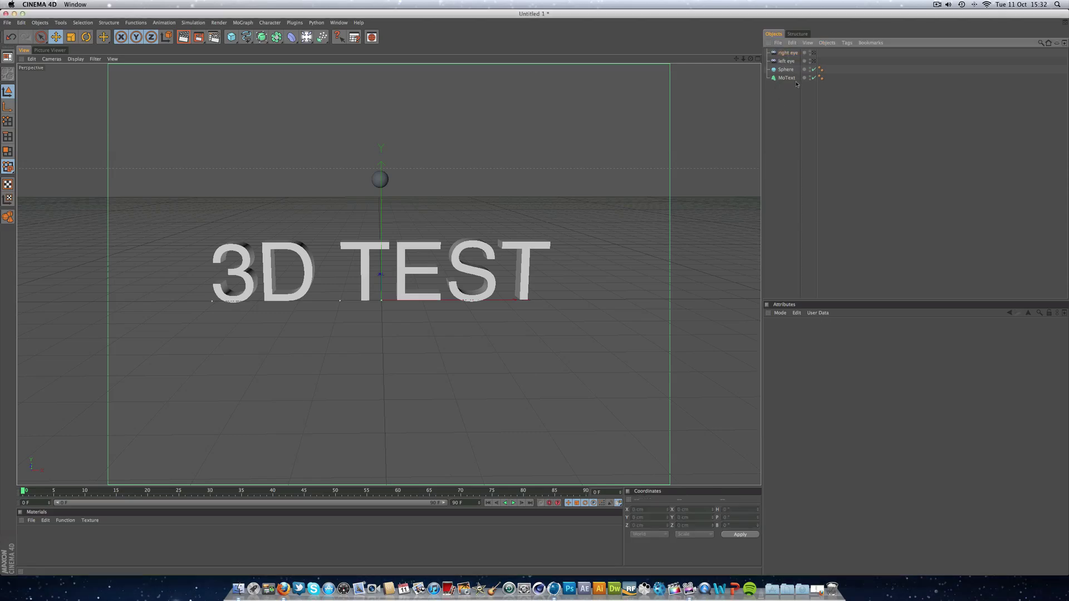
Select the left eye camera and scrub through the timeline, ending back at frame 0.
click(787, 63)
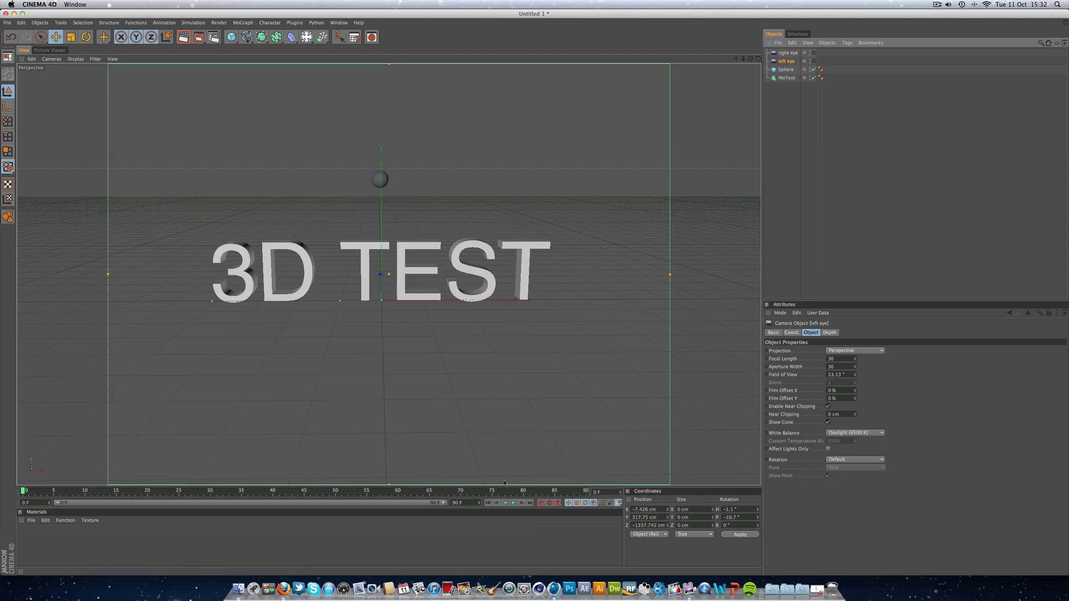
drag(505, 492, 511, 492)
drag(396, 492, 23, 493)
Set the right eye camera's Film Offset X to 1.5%.
click(796, 53)
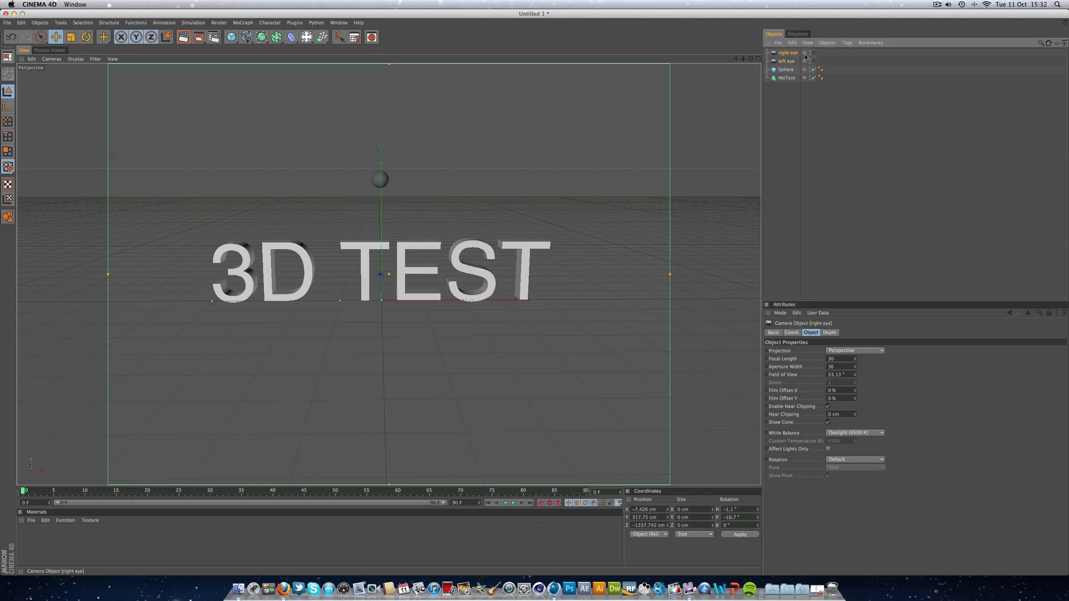
click(843, 391)
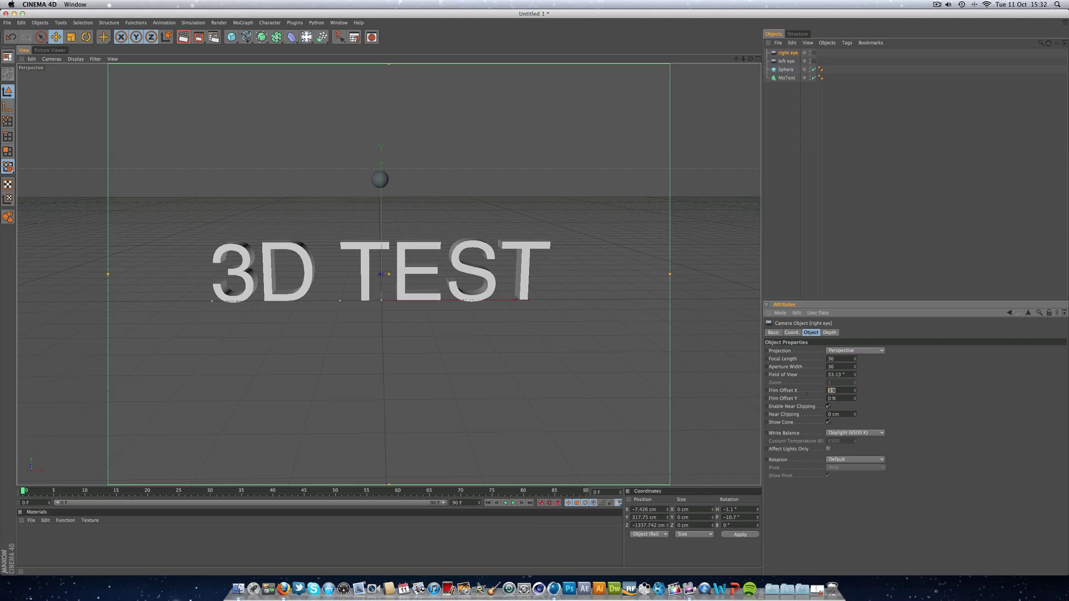
text(1.5)
key(Return)
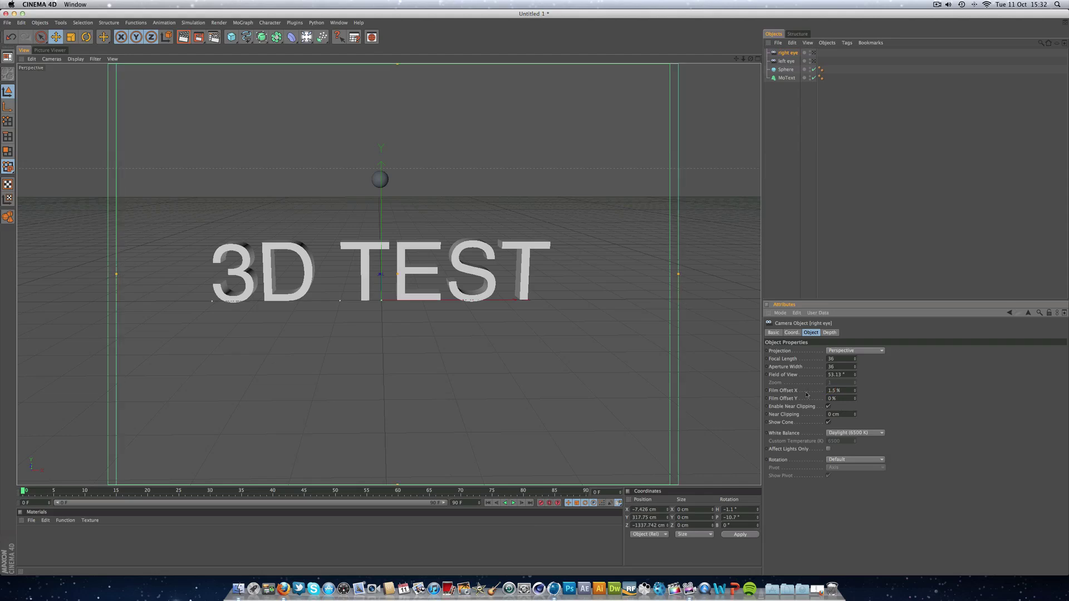
Switch the viewport back and forth between the right eye and left eye cameras to compare their views.
click(813, 53)
click(813, 61)
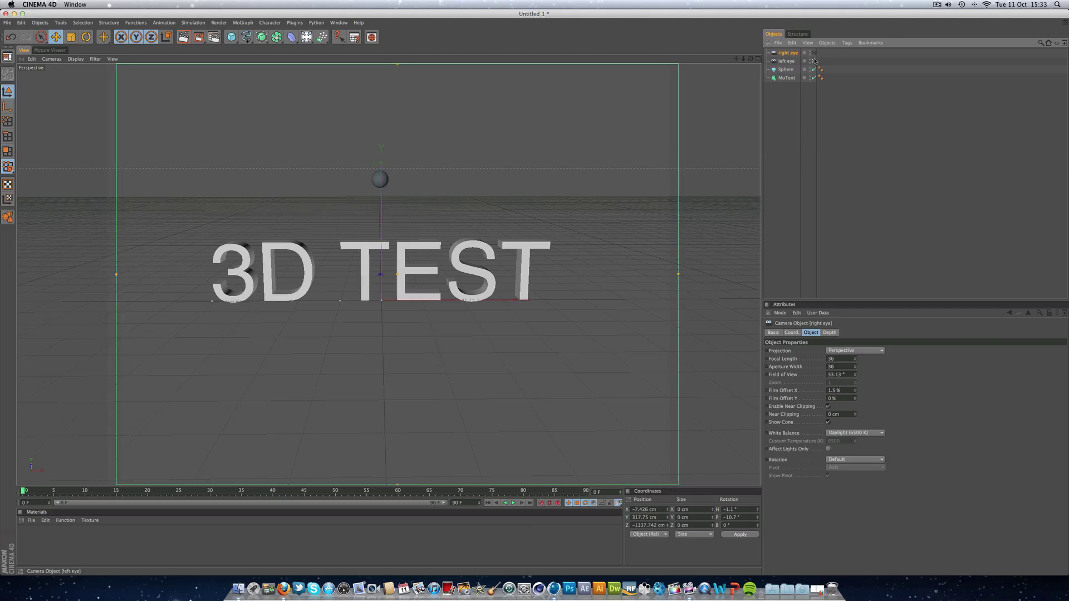
click(813, 53)
click(813, 61)
click(813, 53)
click(813, 61)
Close the project without saving it and quit CINEMA 4D.
click(5, 14)
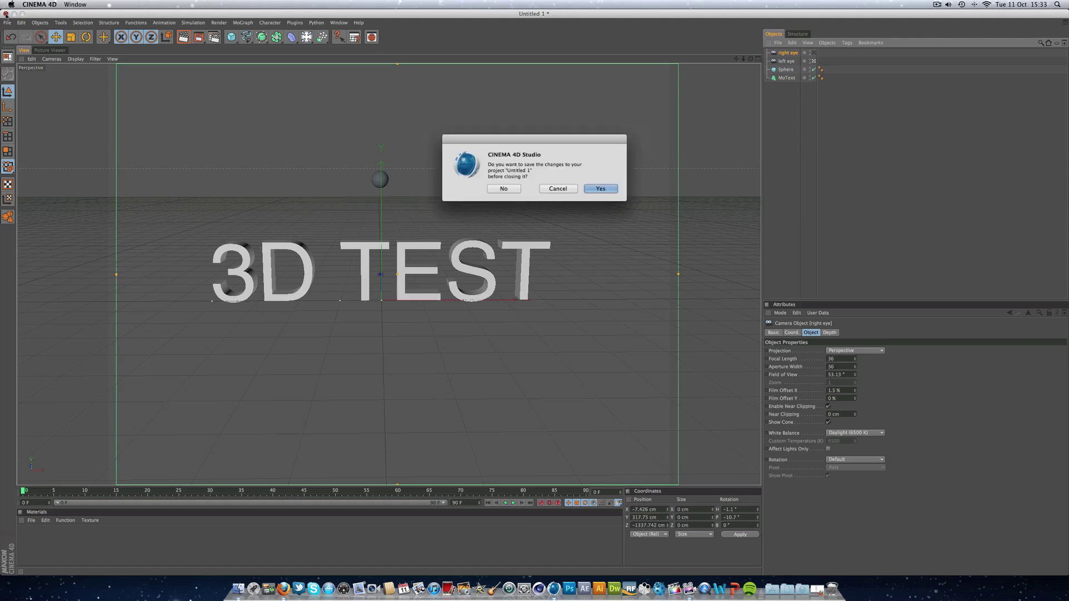
click(495, 188)
click(30, 6)
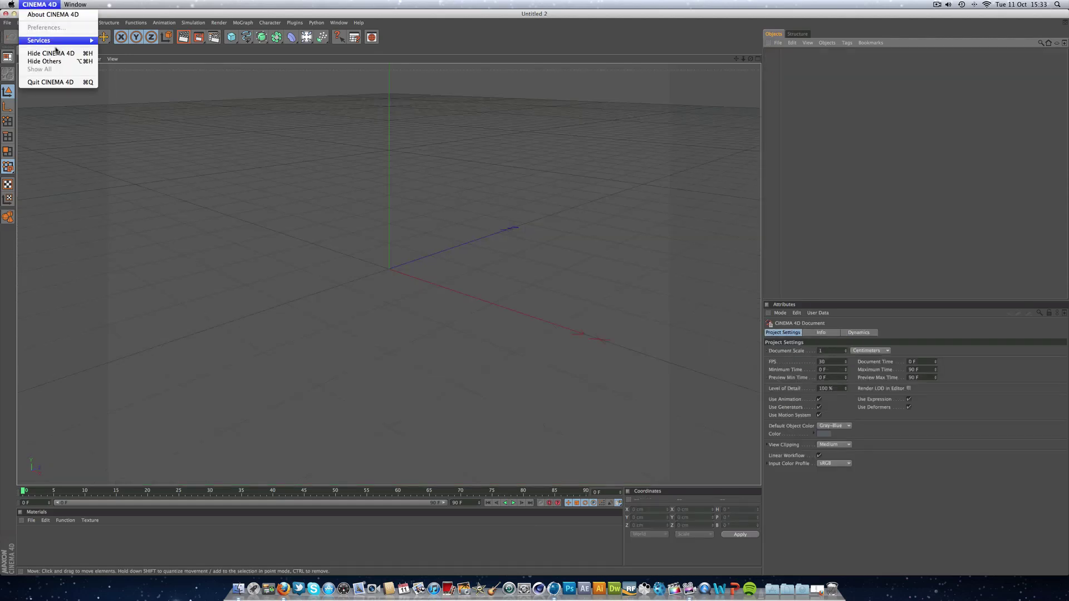
click(51, 82)
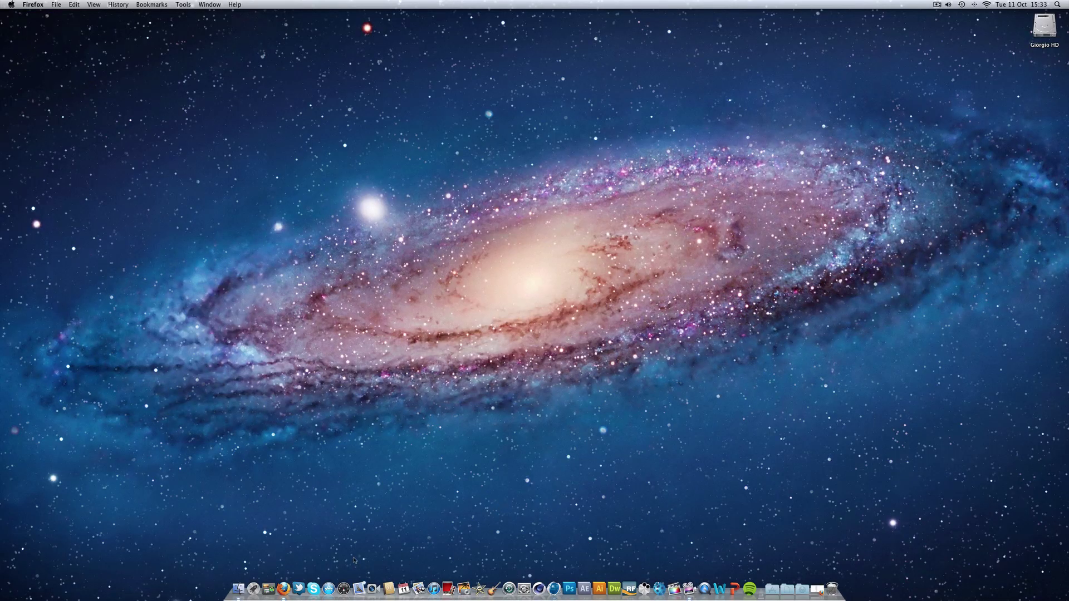
Switch to Firefox and examine the "right eye for 3d" and "left eye for 3d test" entries in the YouTube uploads list.
click(283, 588)
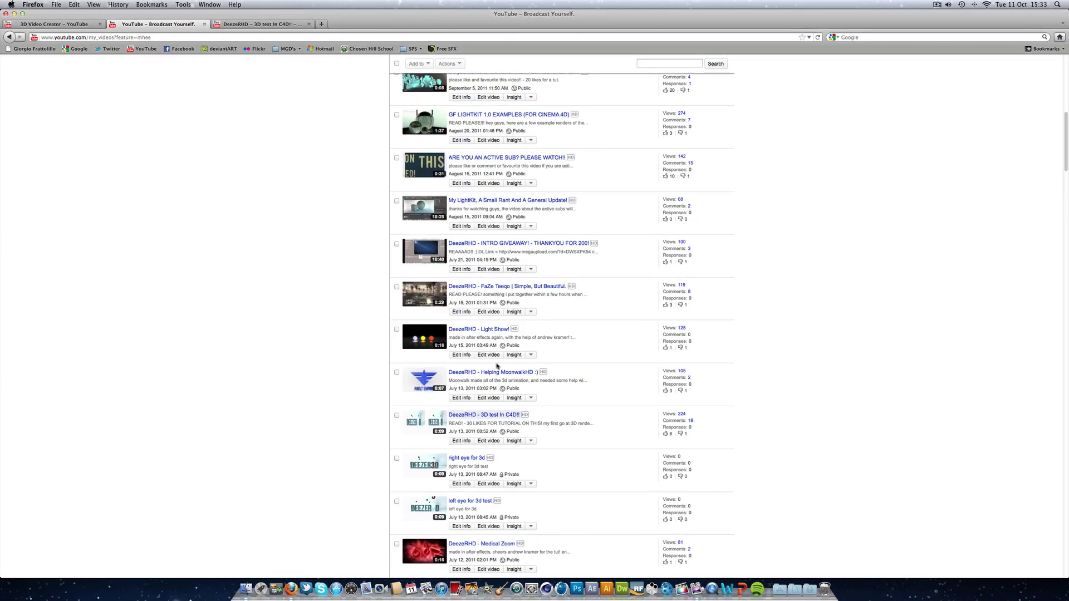
scroll(568, 432, down, 2)
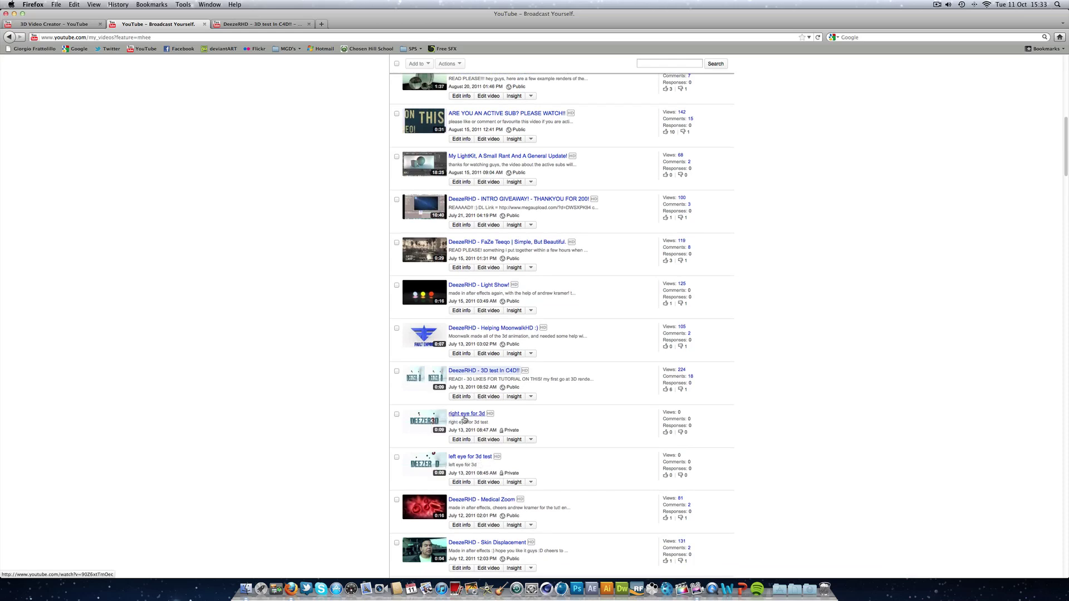
scroll(522, 430, down, 1)
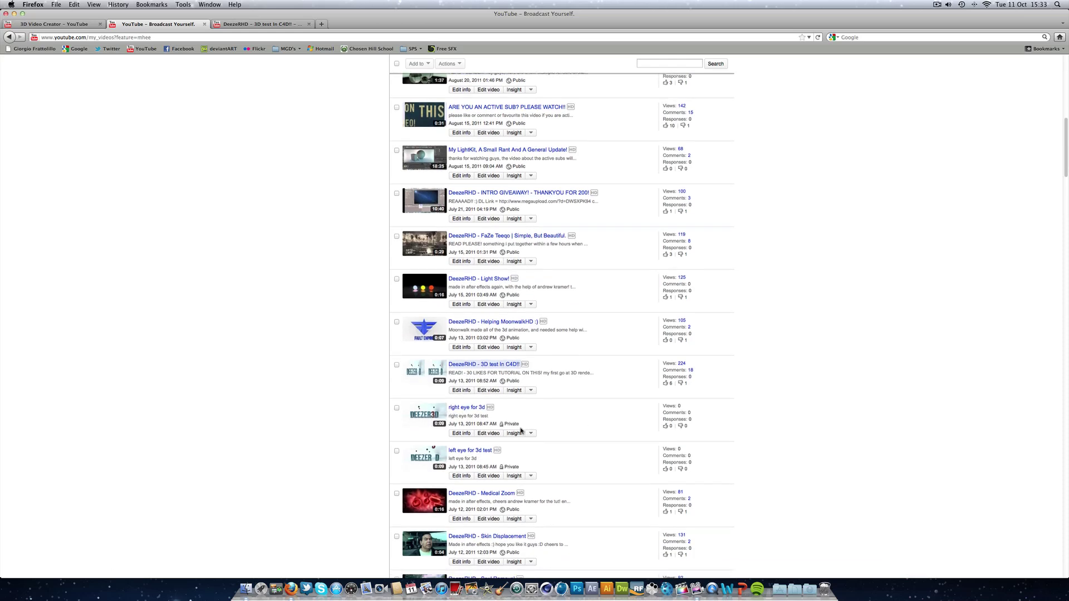
scroll(521, 430, down, 2)
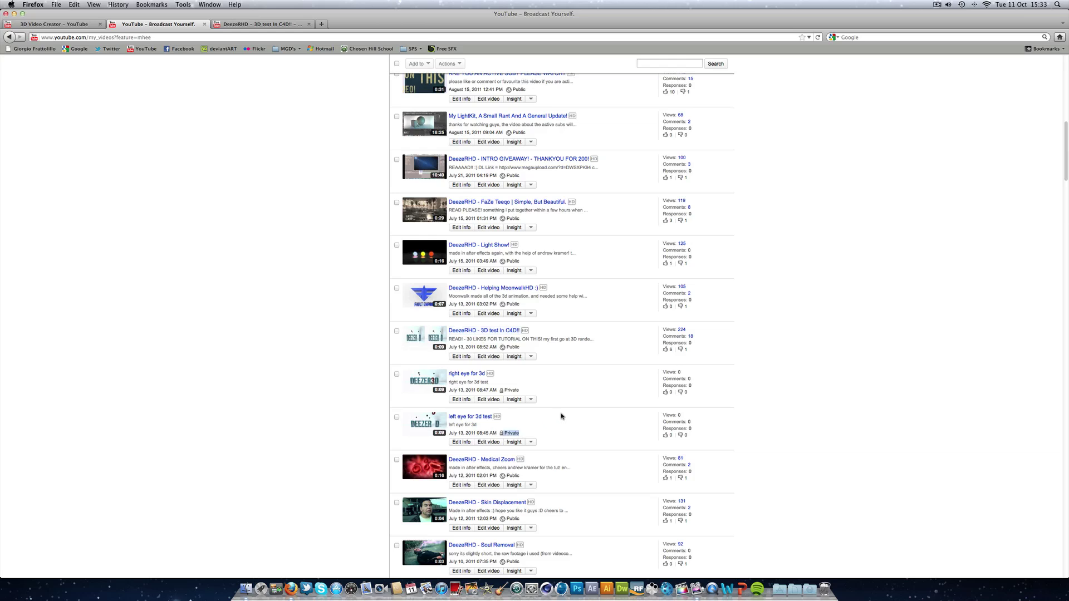
scroll(576, 409, down, 3)
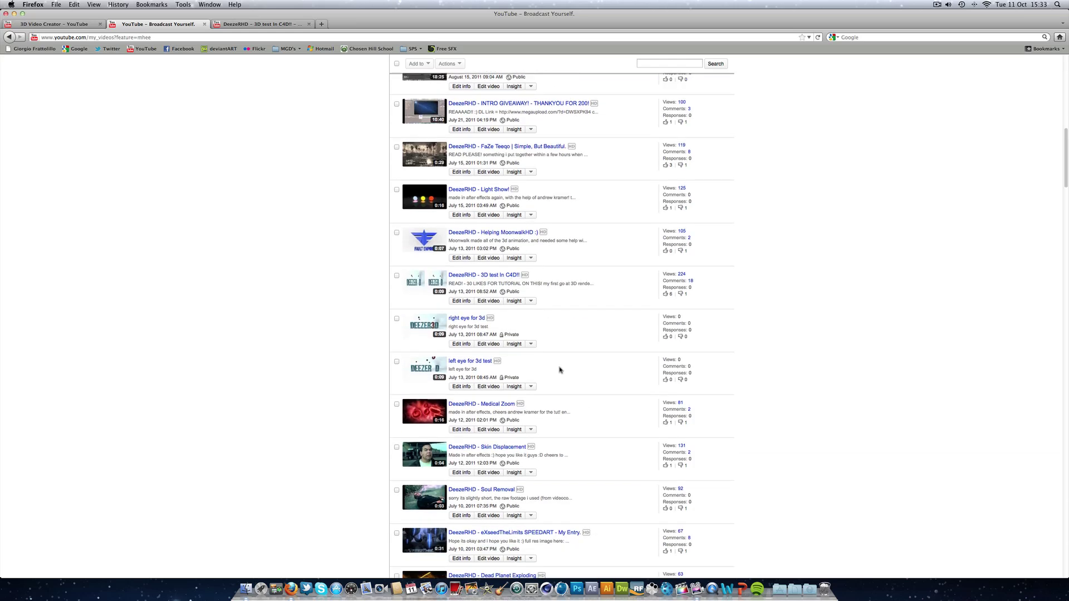
click(80, 26)
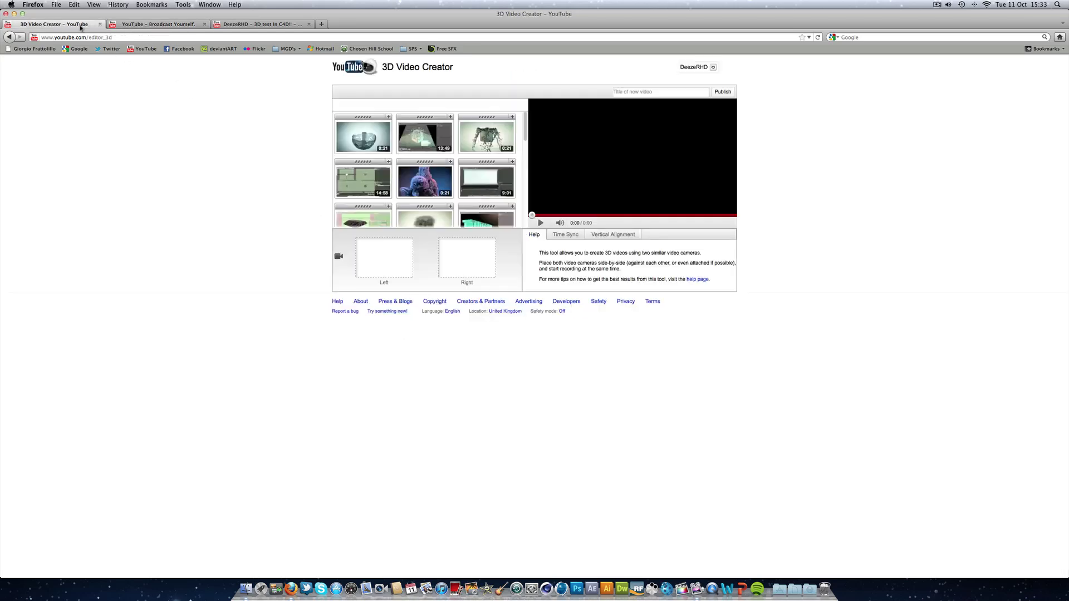
drag(120, 36, 40, 37)
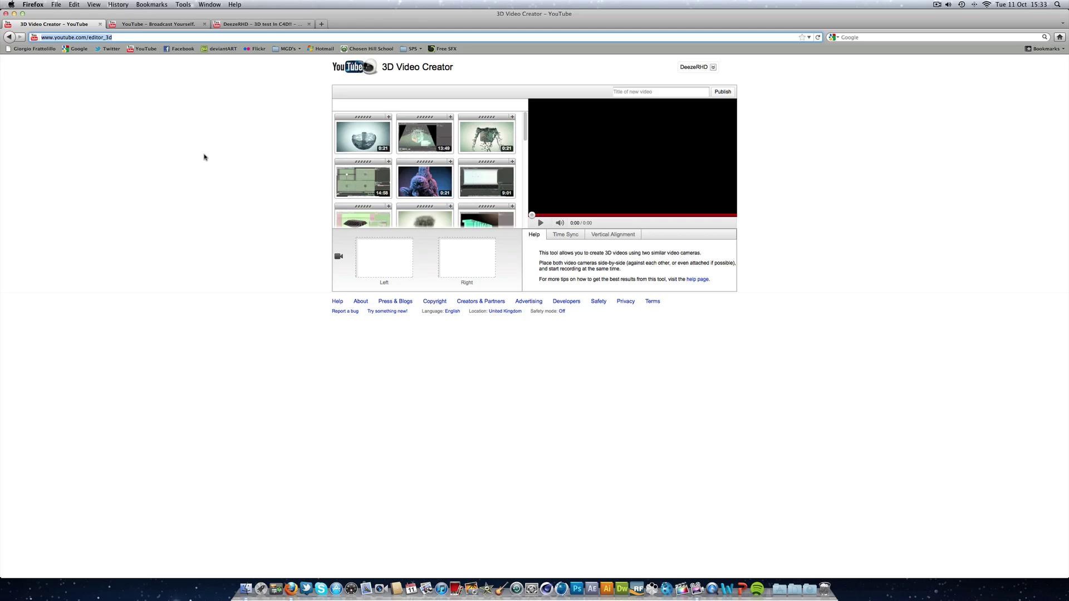
click(399, 267)
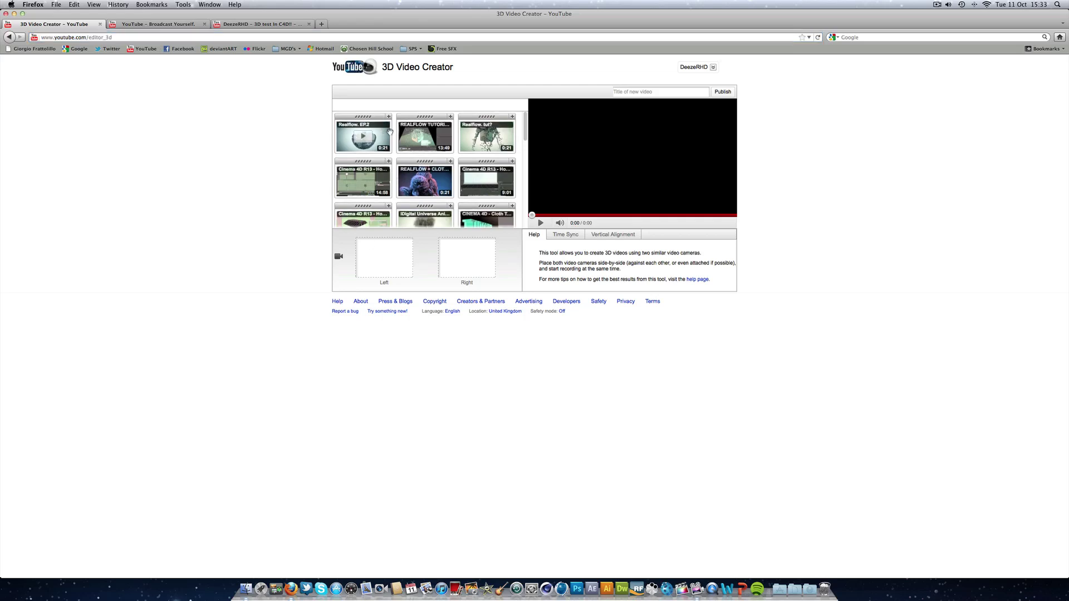
Place "right eye for 3d" in the Right slot and "left eye for 3d test" in the Left slot, and start the preview.
scroll(390, 131, down, 10)
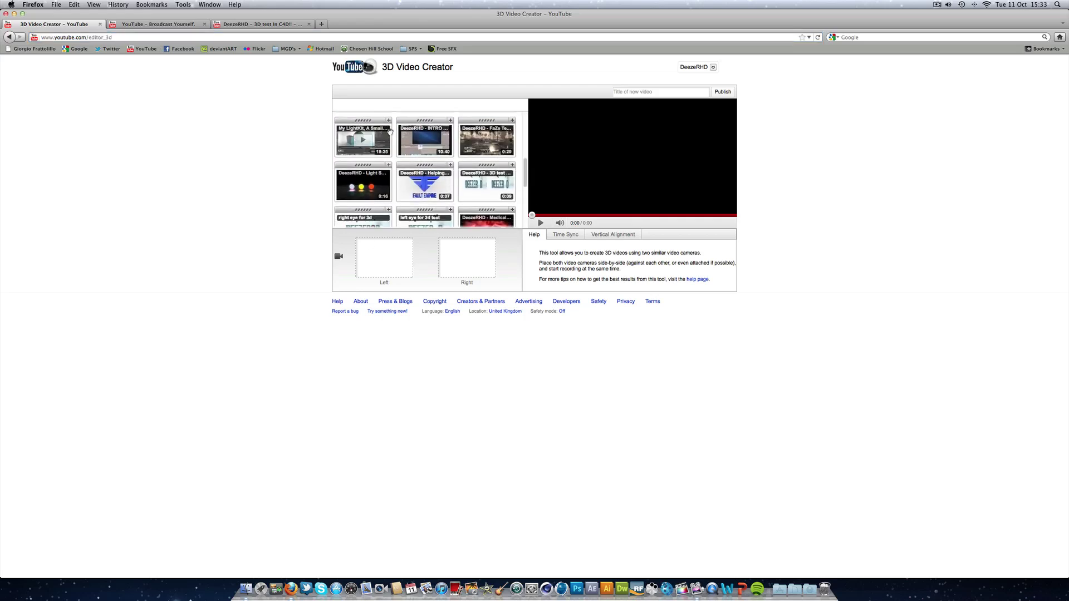
scroll(389, 131, down, 2)
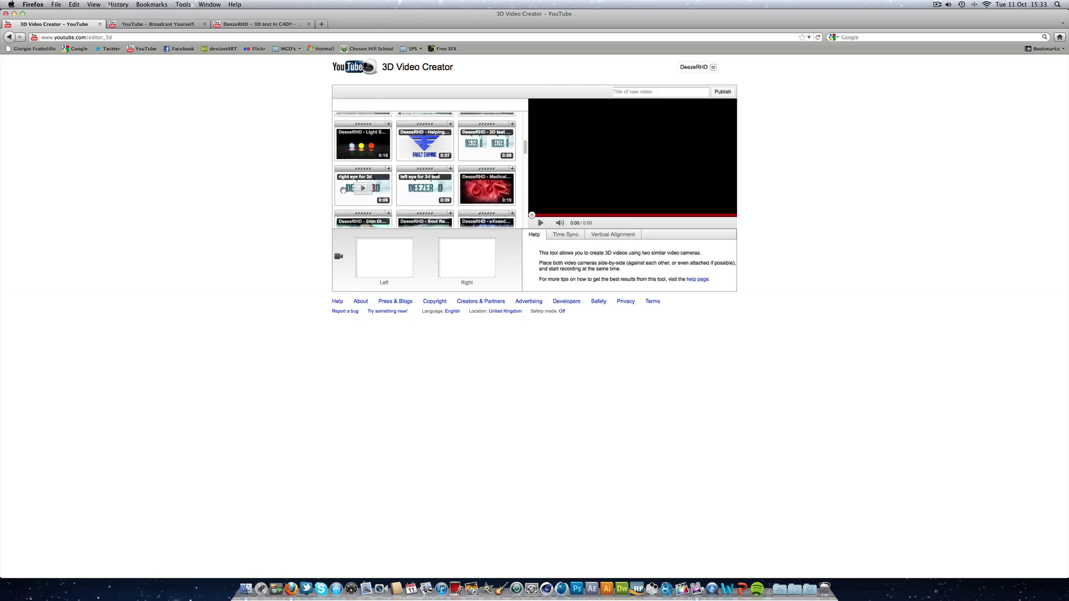
drag(343, 189, 466, 256)
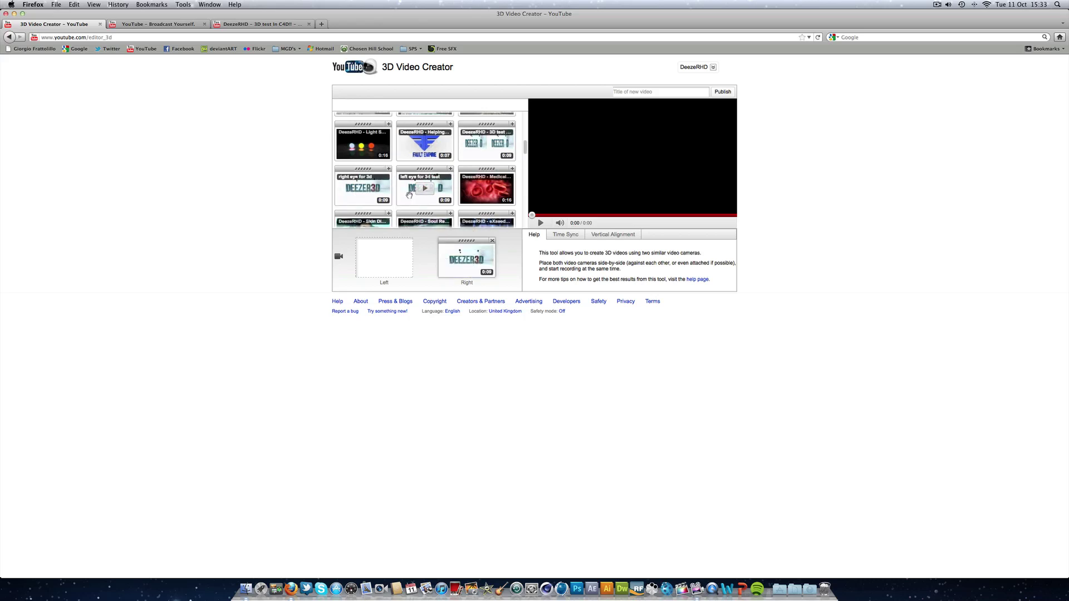
drag(409, 194, 384, 257)
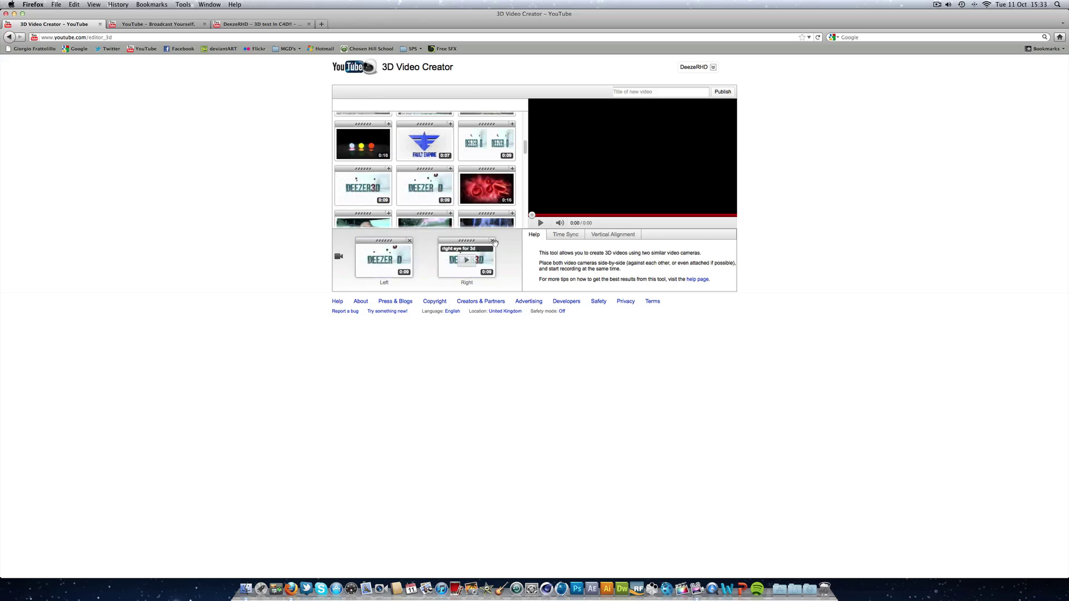
click(540, 224)
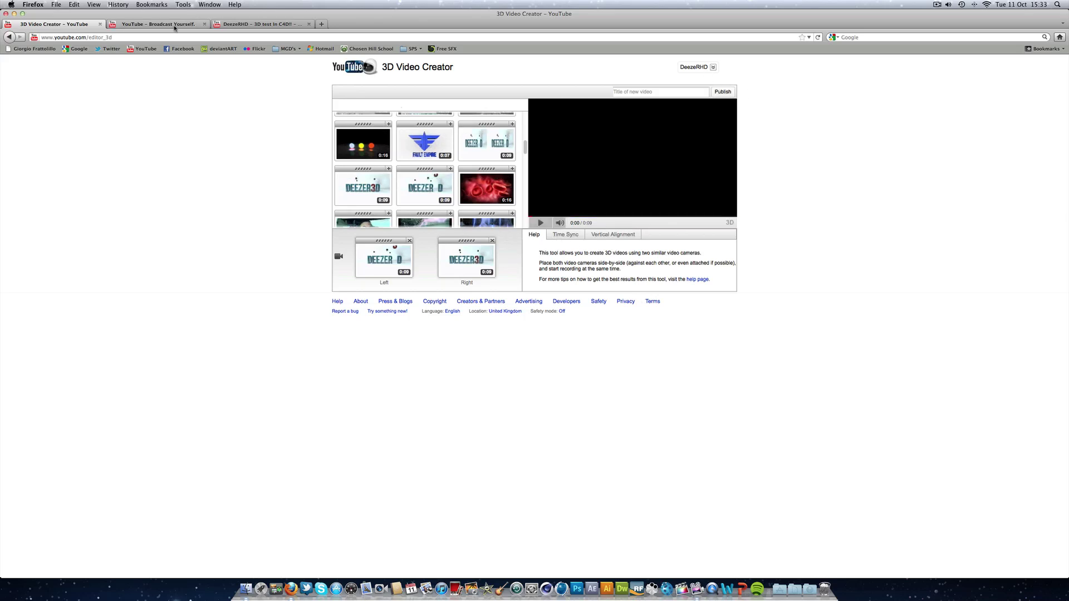
View the "3D test In C4D!!" video with its 3D mode off, then with it on, checking several points in playback.
click(262, 24)
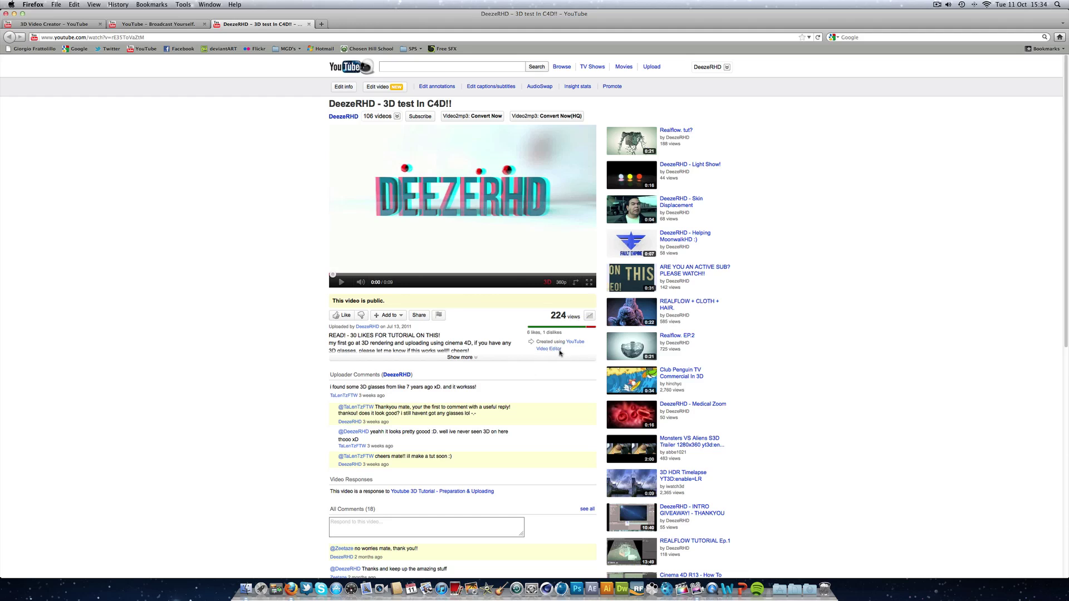
click(543, 282)
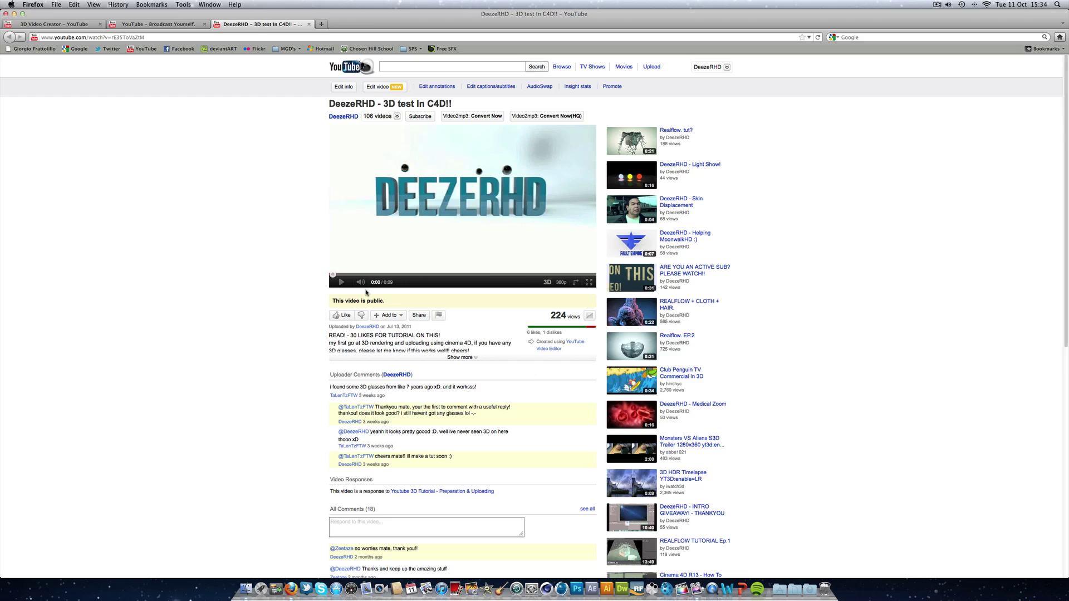
click(341, 284)
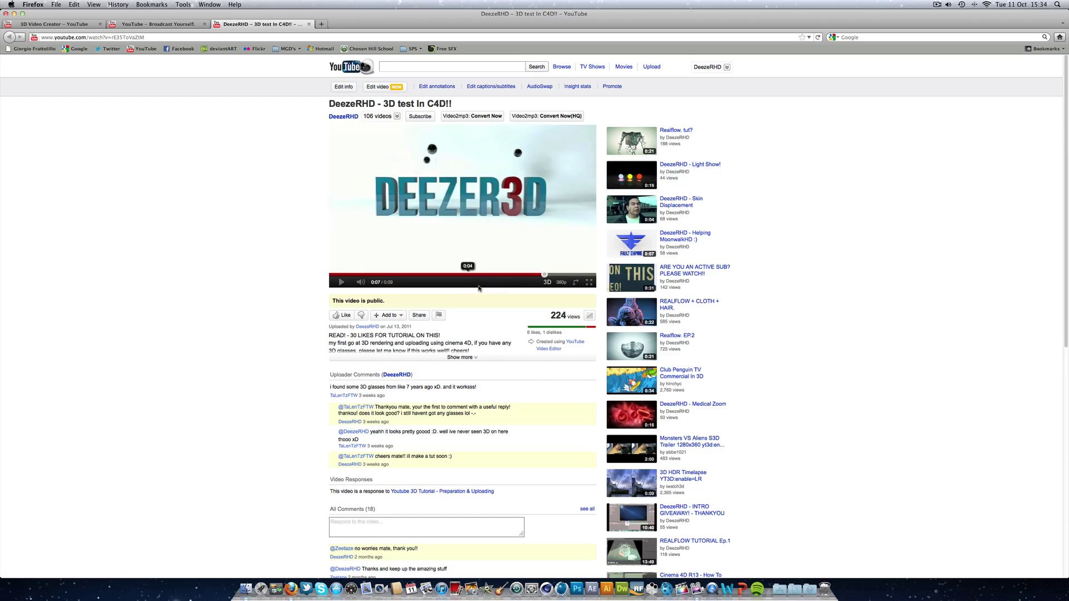
click(548, 282)
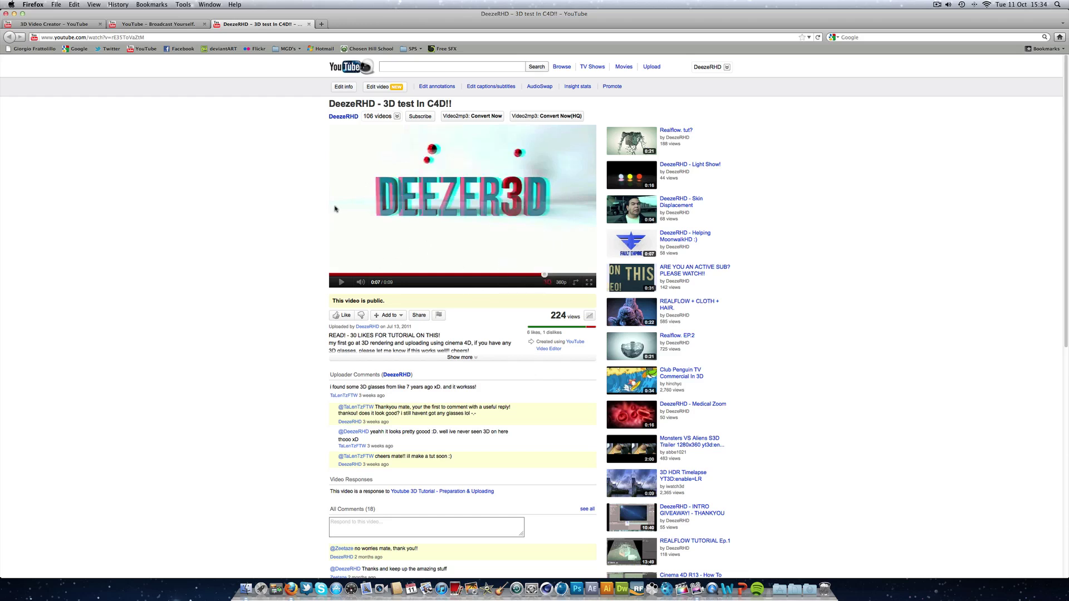
click(419, 274)
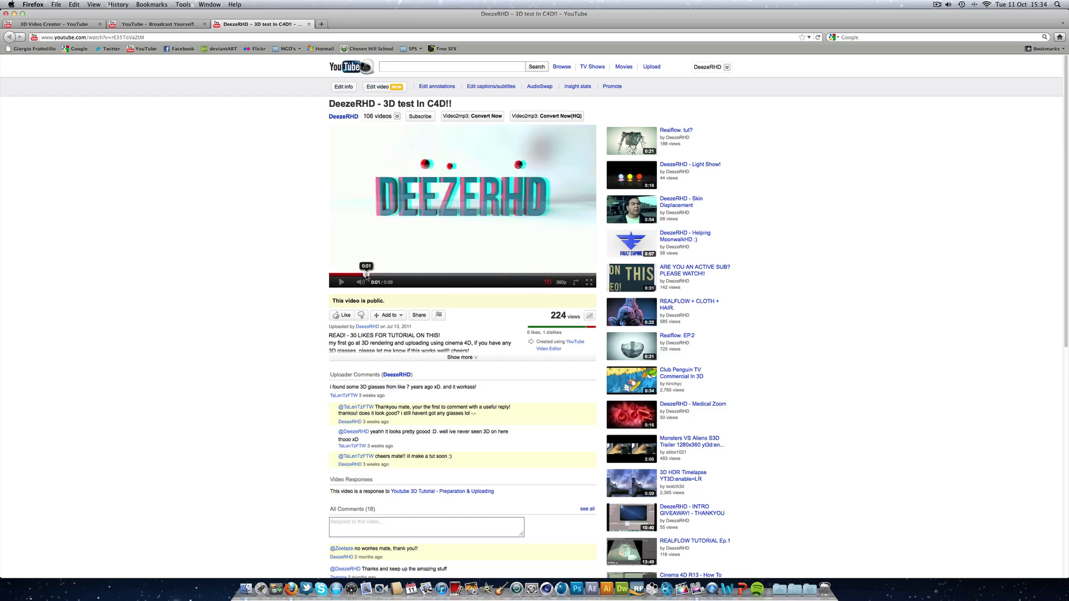
click(498, 276)
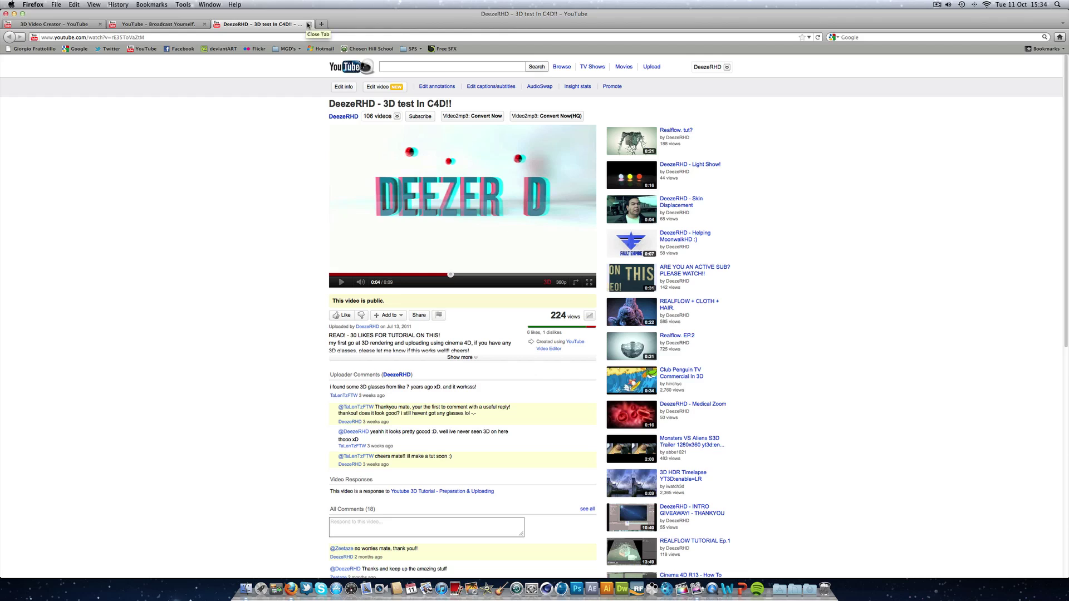
Return to the 3D Video Creator page and point out its web address.
click(64, 25)
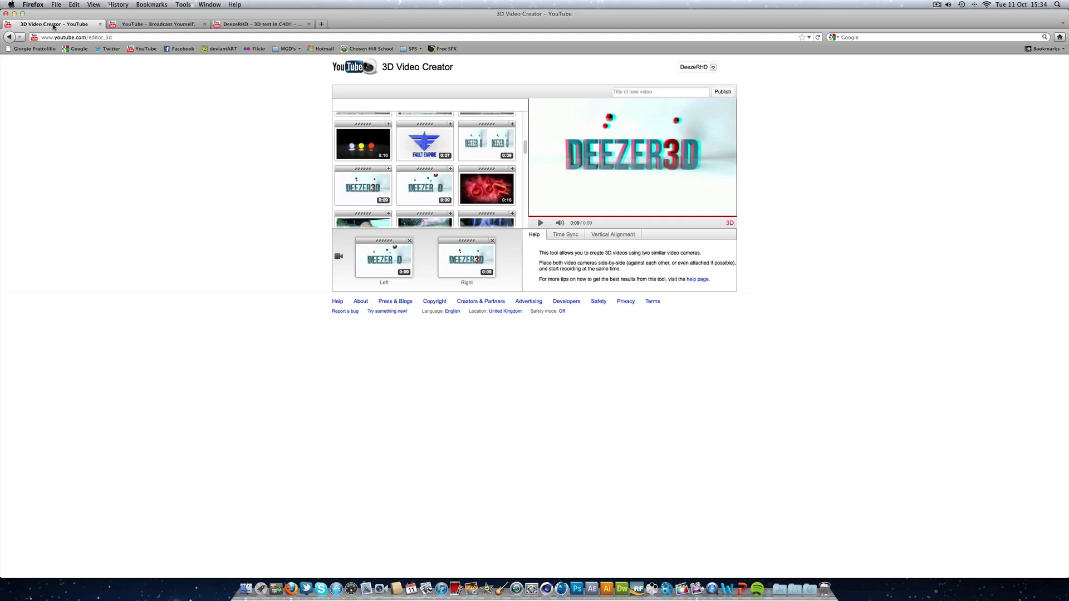
click(101, 37)
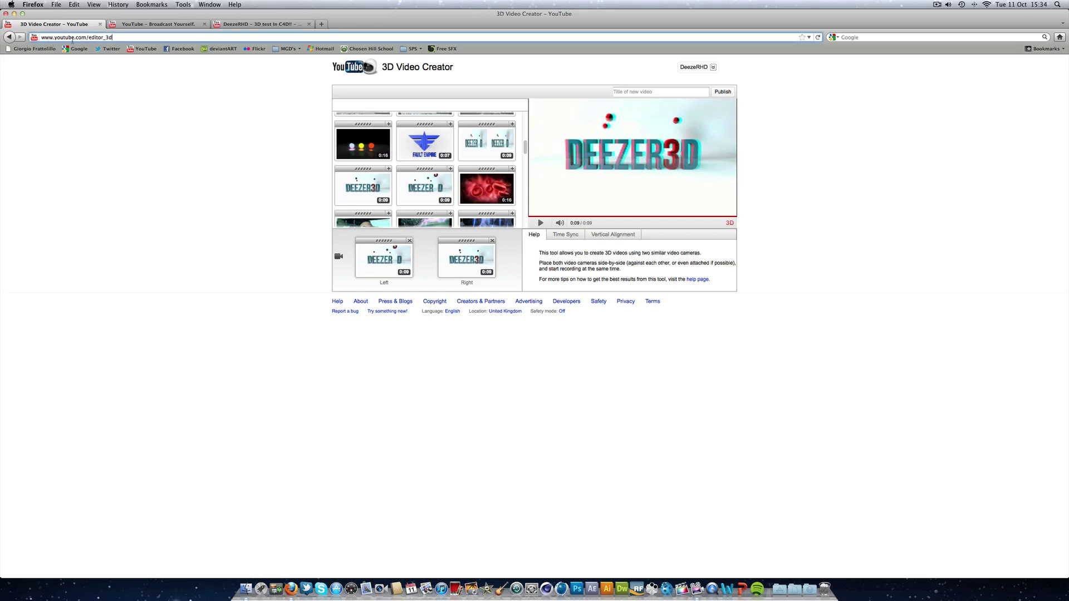
right_click(106, 38)
click(133, 65)
click(69, 83)
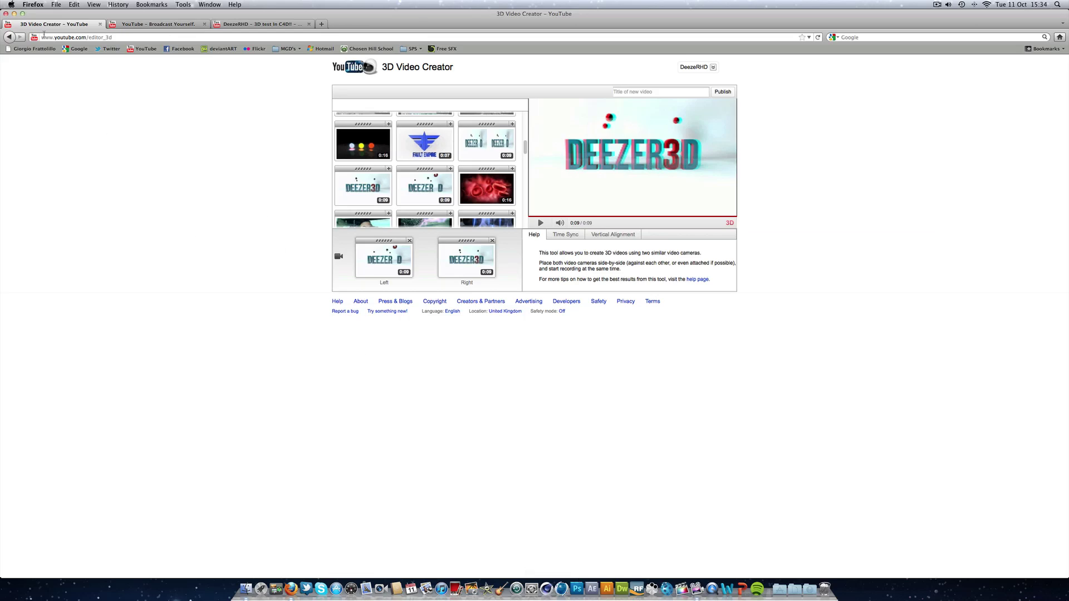
Minimize the browser window and launch CINEMA 4D.
click(14, 14)
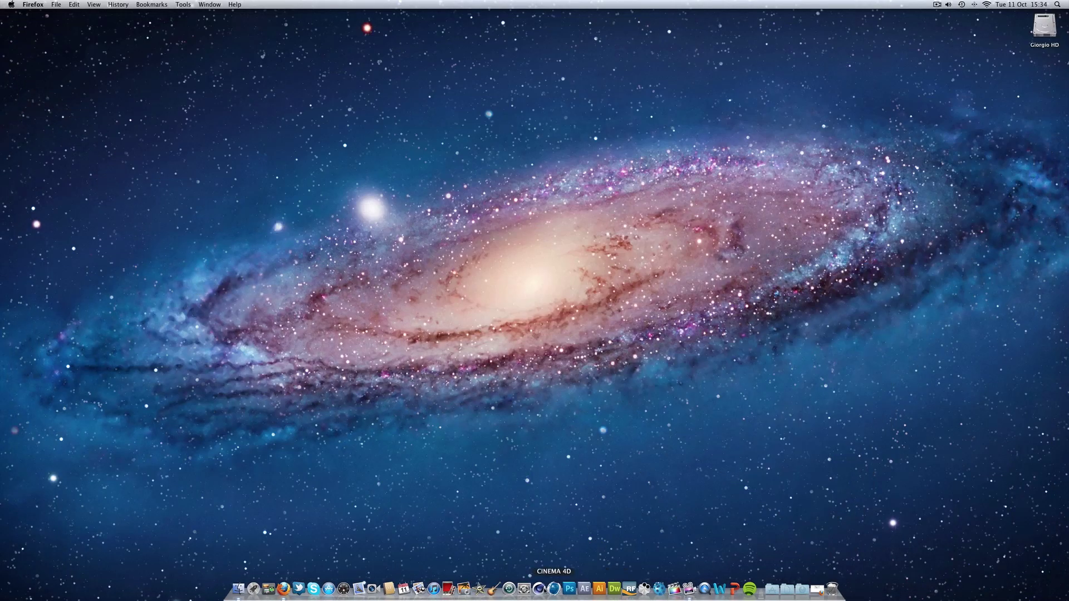
click(538, 588)
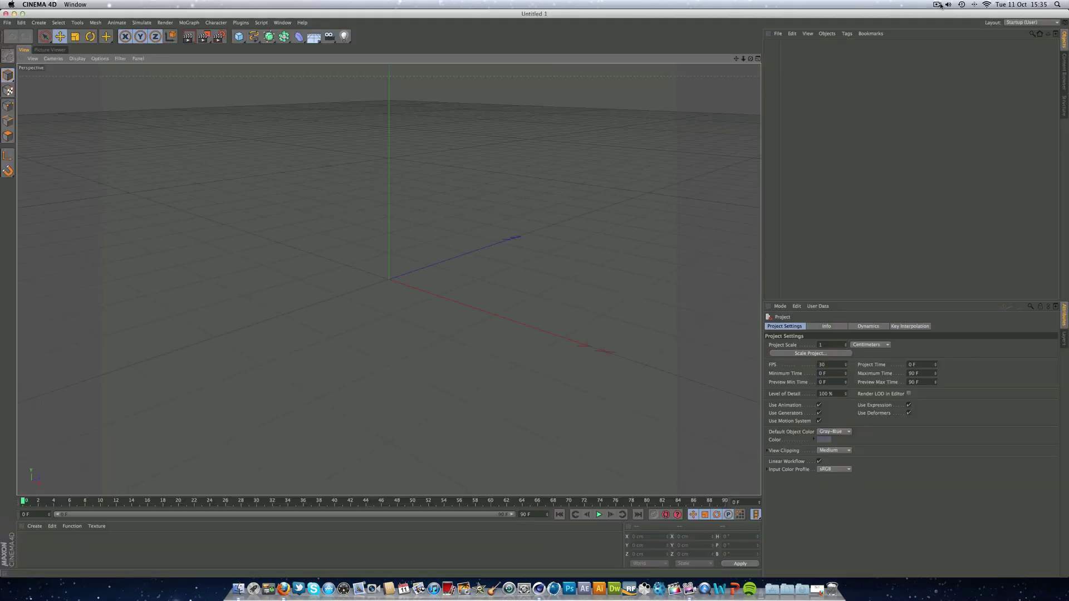
click(937, 4)
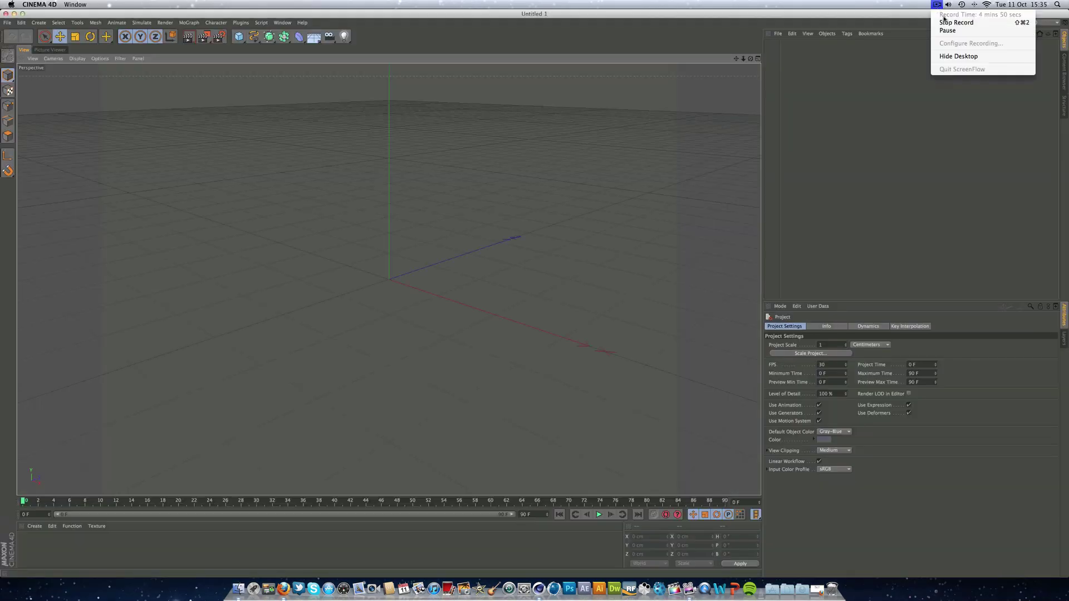
click(952, 22)
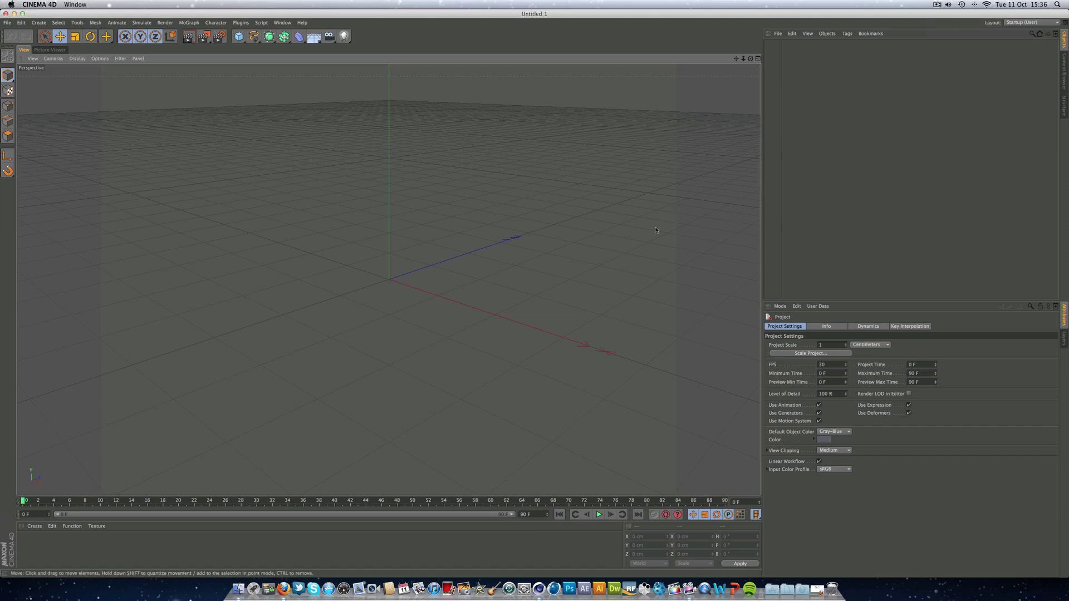
Add a MoText object to the empty scene.
click(234, 35)
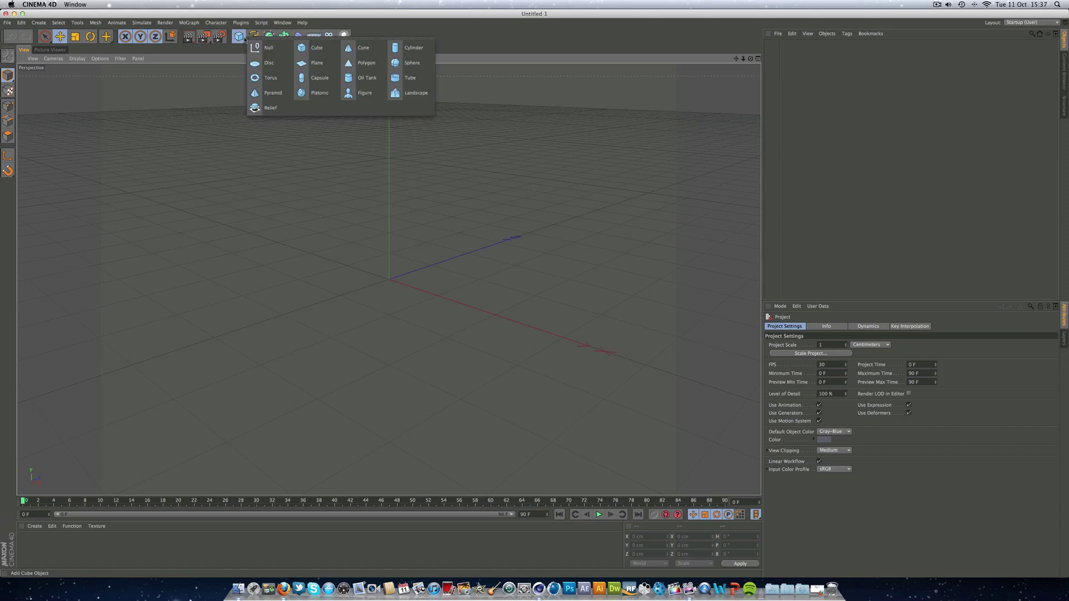
click(245, 39)
click(190, 23)
click(204, 124)
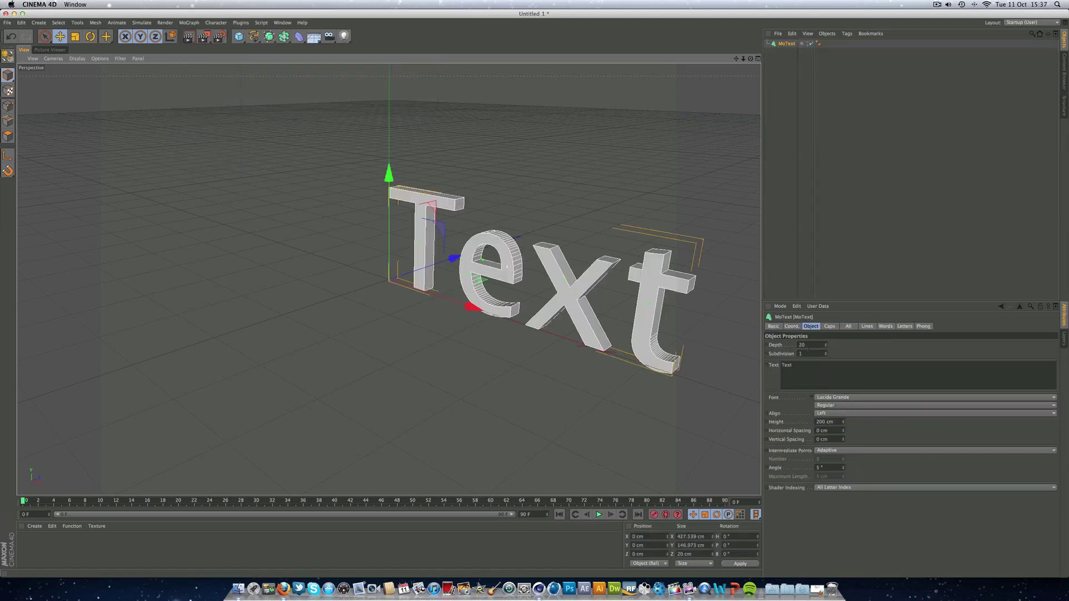
Configure the MoText object with a depth of 50, the text "3D TEST" and Middle alignment.
click(804, 345)
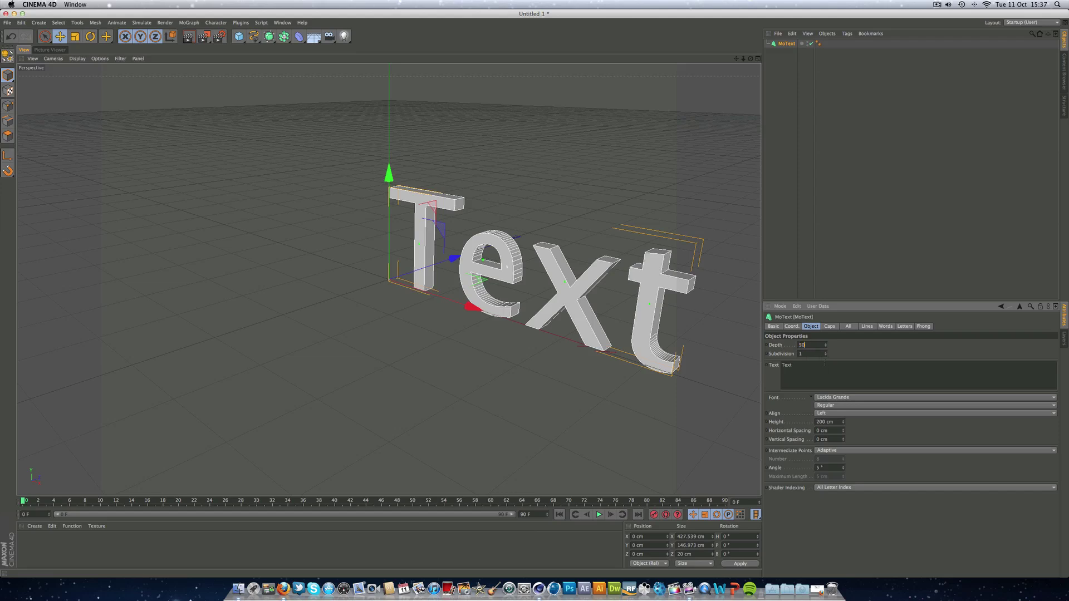
text(50)
click(813, 370)
key(super+a)
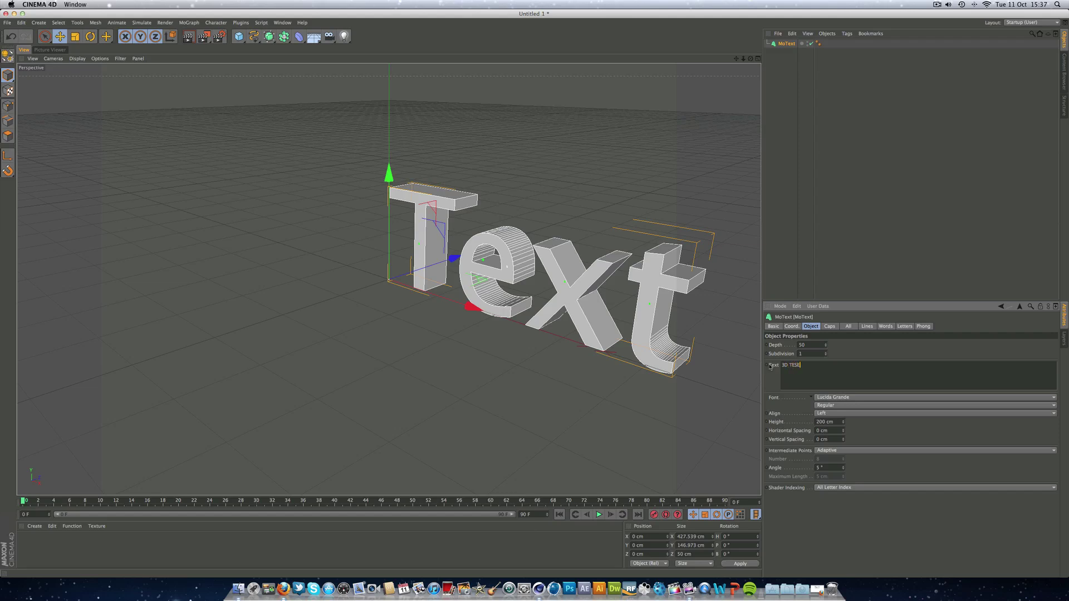
click(851, 356)
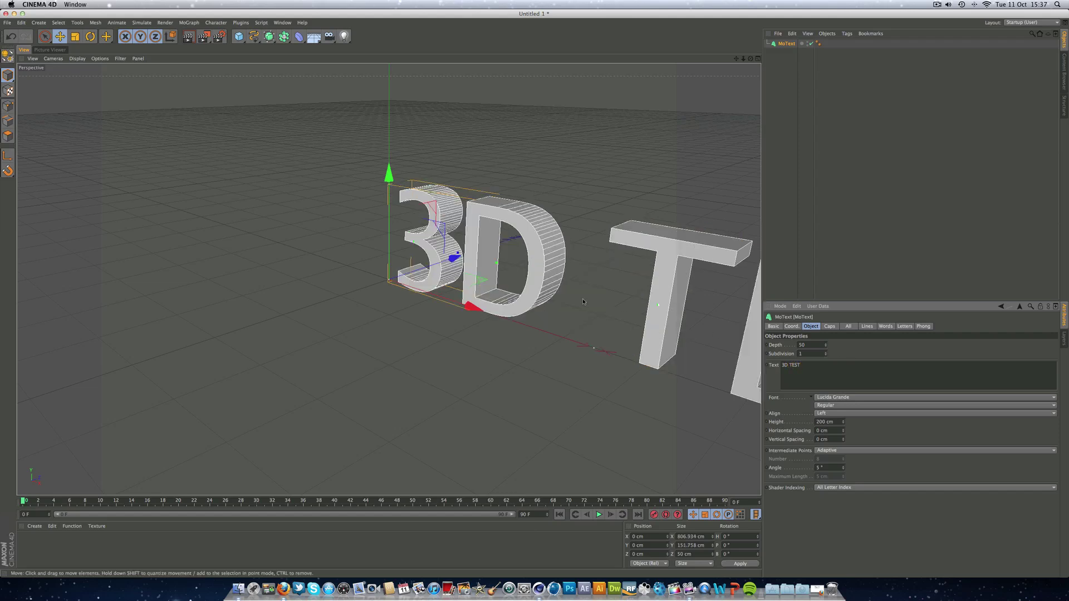
click(847, 416)
click(849, 428)
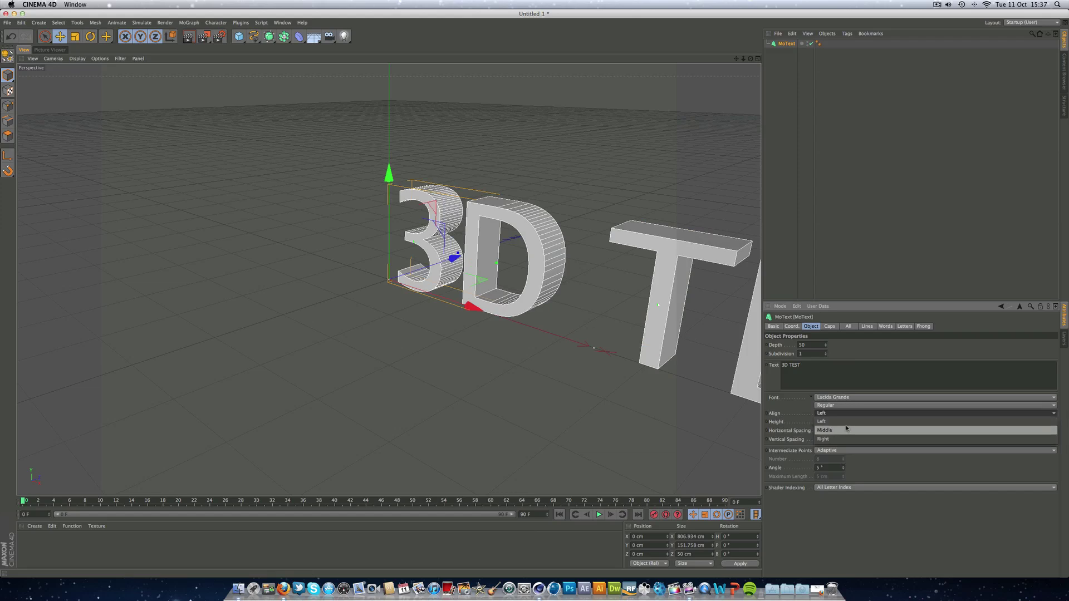
Add a sphere with a radius of about 45 cm, raised above the text to about 249 cm on Y.
drag(238, 36, 408, 63)
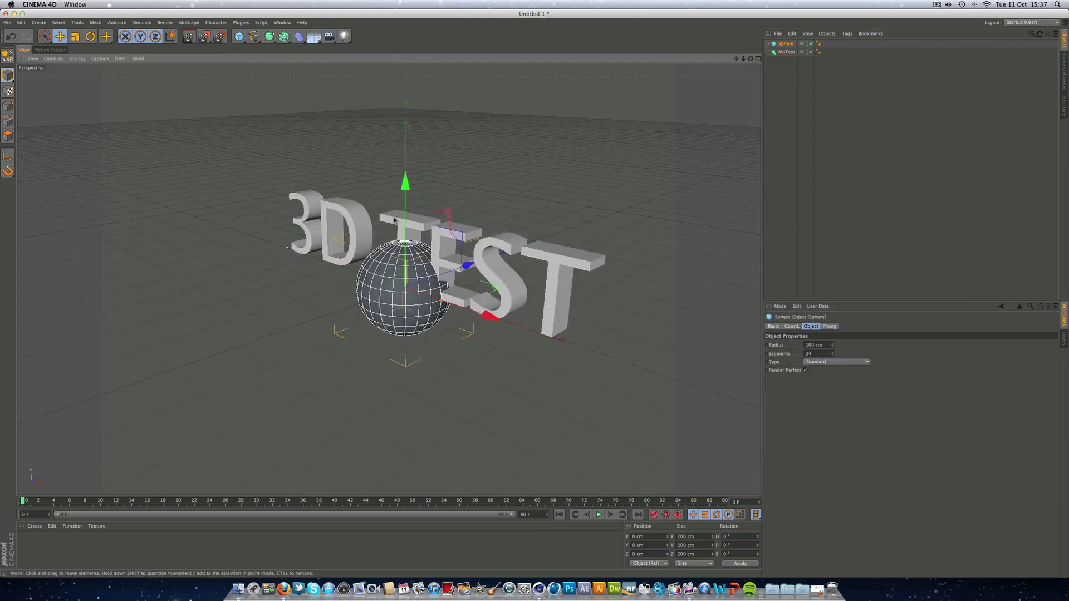
drag(398, 223, 397, 80)
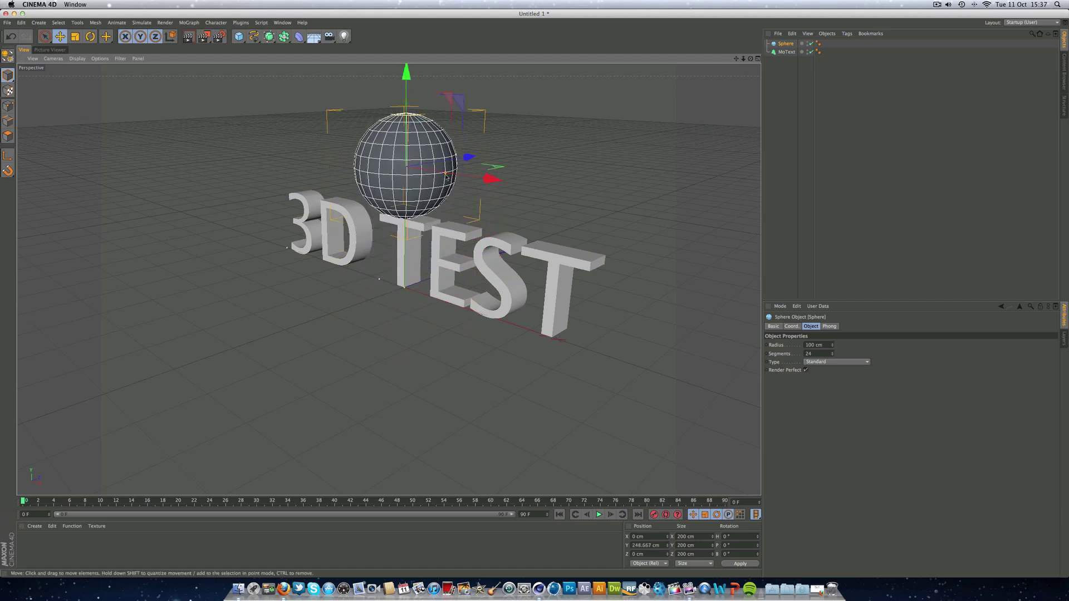
drag(447, 177, 425, 174)
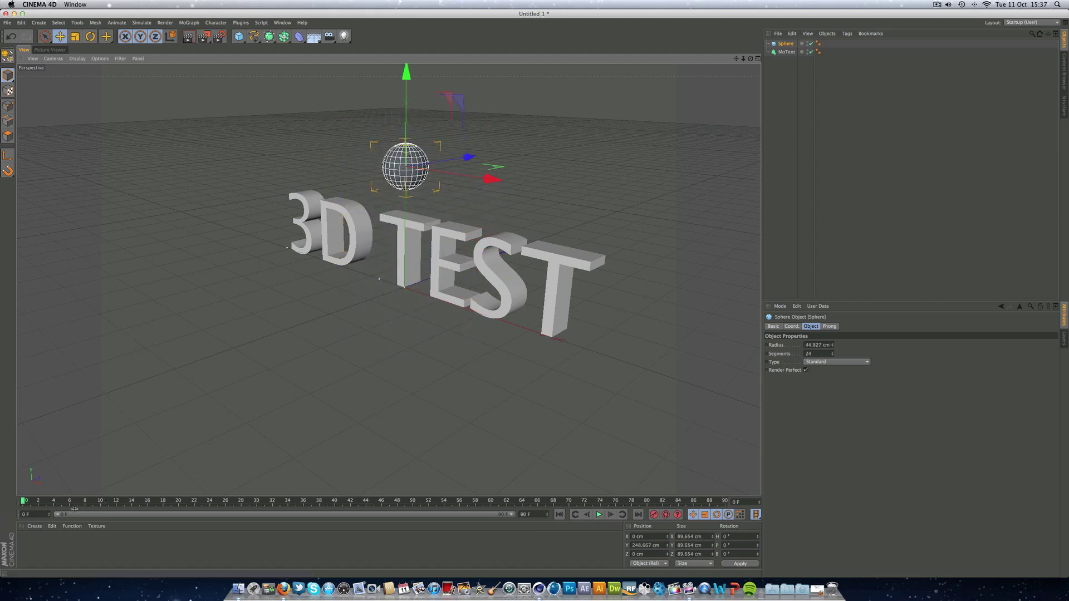
Move the sphere far behind the text to about 4062 cm on Z and record a keyframe at frame 0.
drag(469, 157, 840, 109)
click(654, 515)
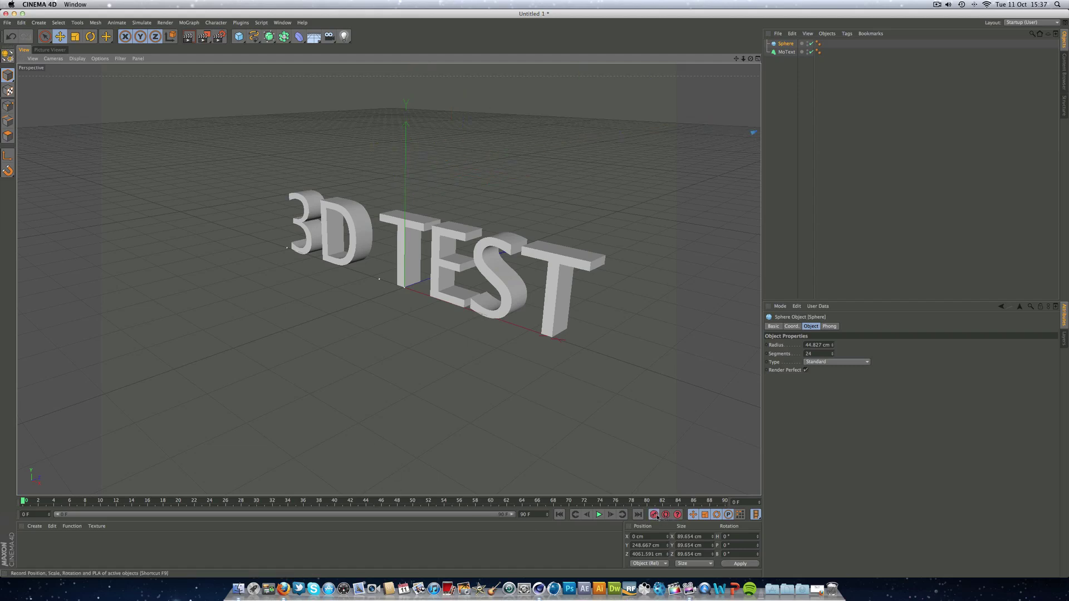
At frame 88, bring the sphere in front of the text to about -1602 cm on Z and record a keyframe.
click(711, 502)
scroll(608, 274, down, 3)
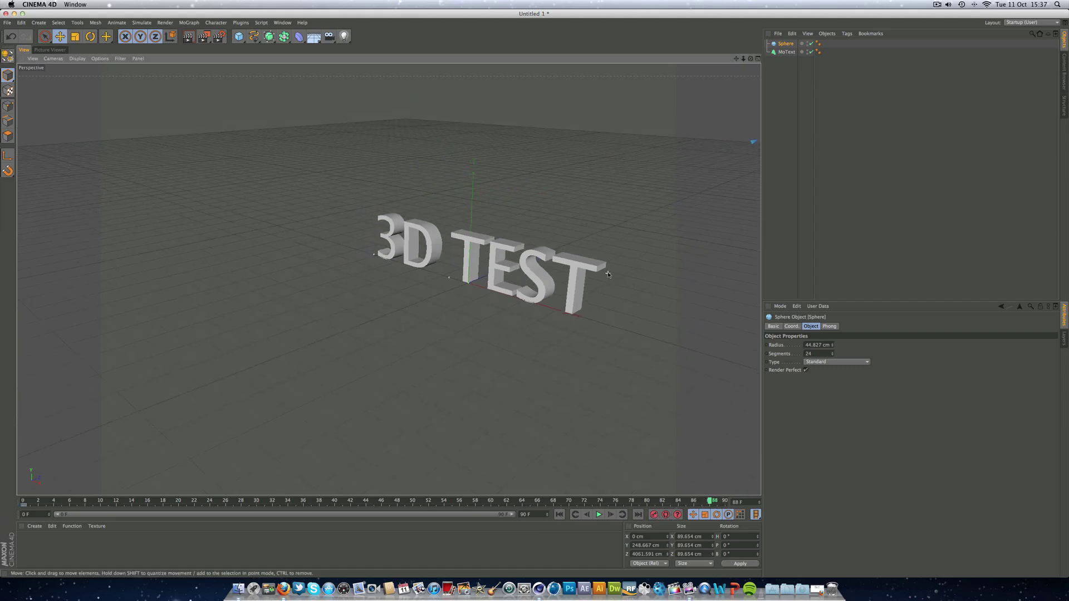
alt+drag(622, 320, 682, 317)
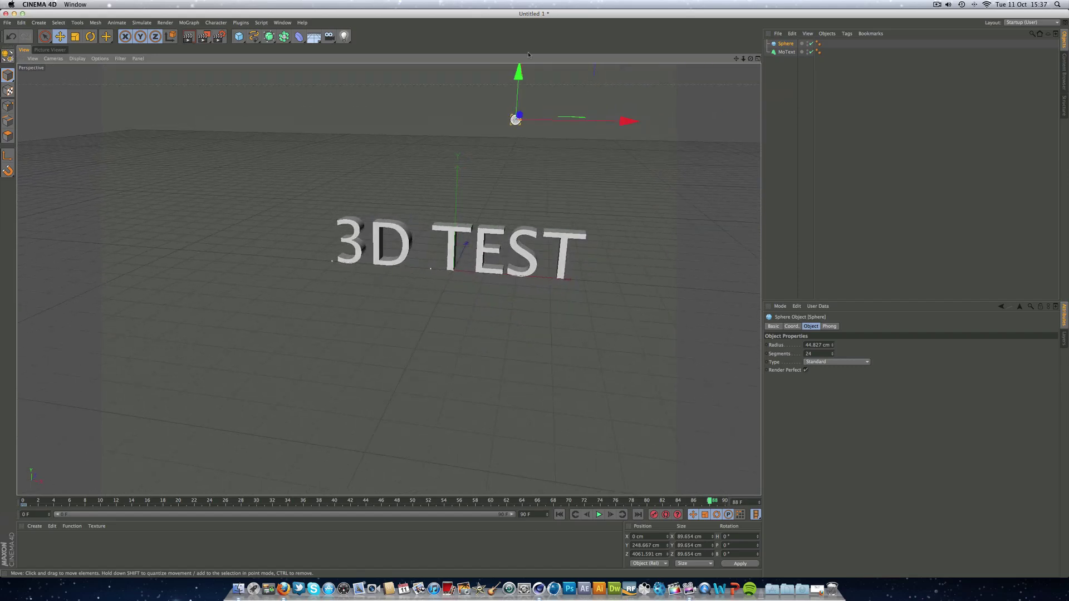
drag(519, 116, 252, 450)
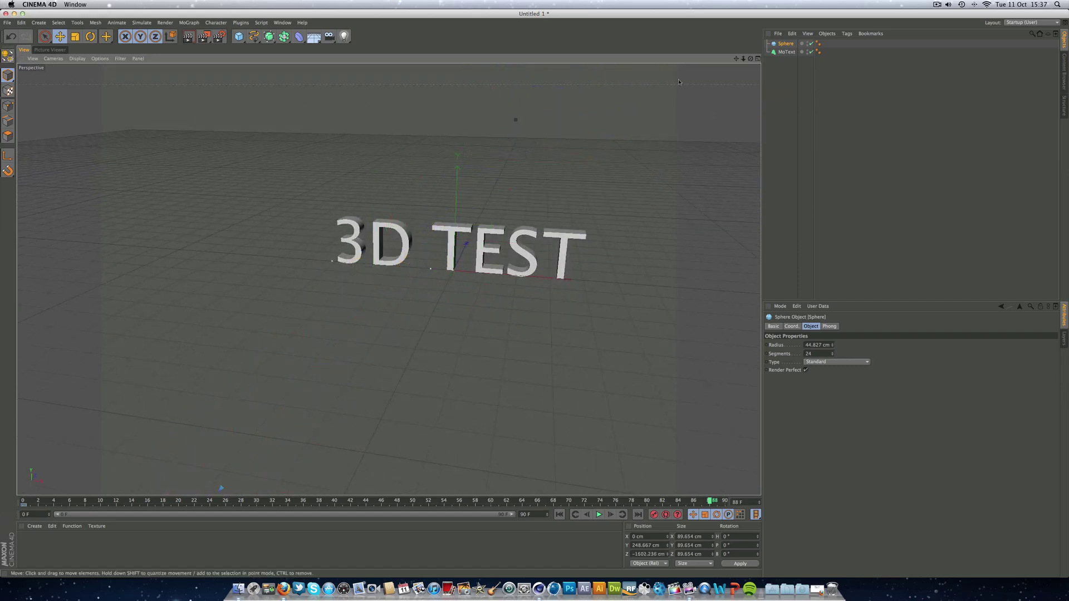
click(654, 515)
Frame the text and sphere from the front at frame 31 and add a camera from that view.
scroll(464, 285, up, 5)
drag(751, 59, 747, 43)
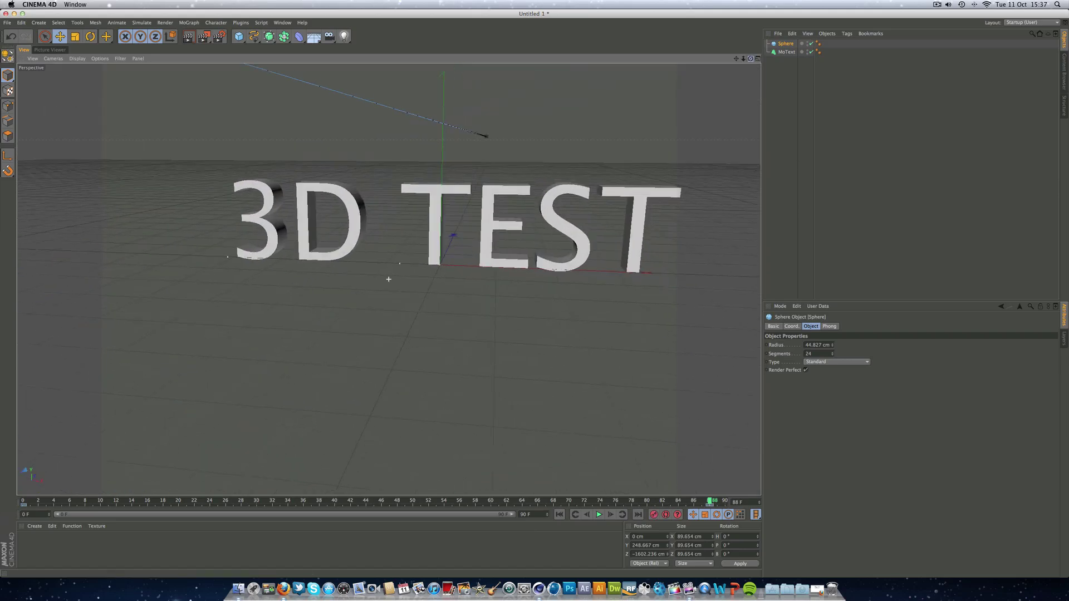
scroll(388, 279, down, 1)
click(166, 503)
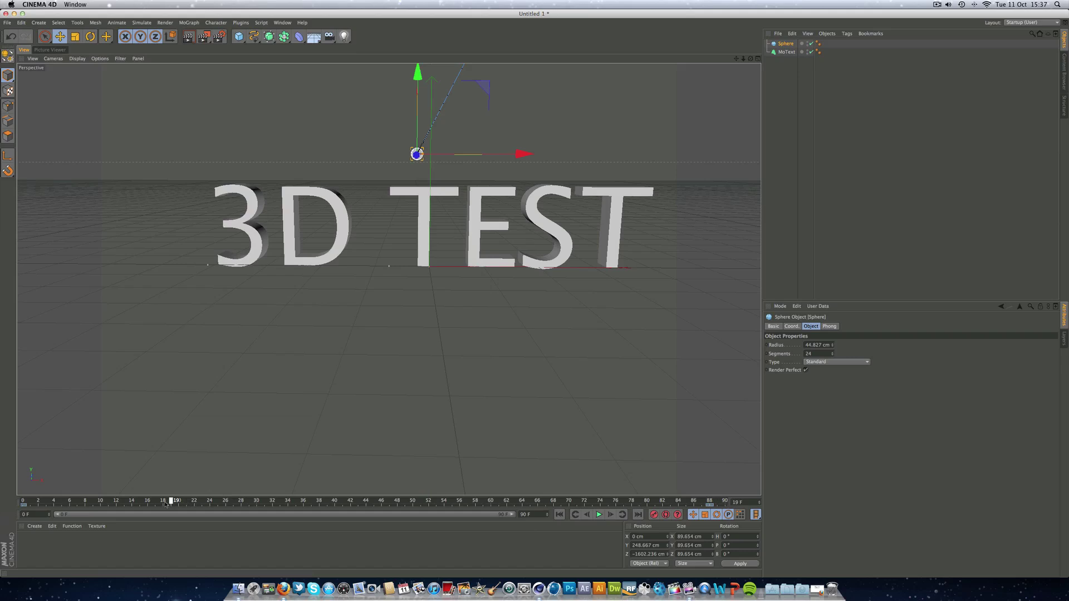
drag(166, 503, 39, 502)
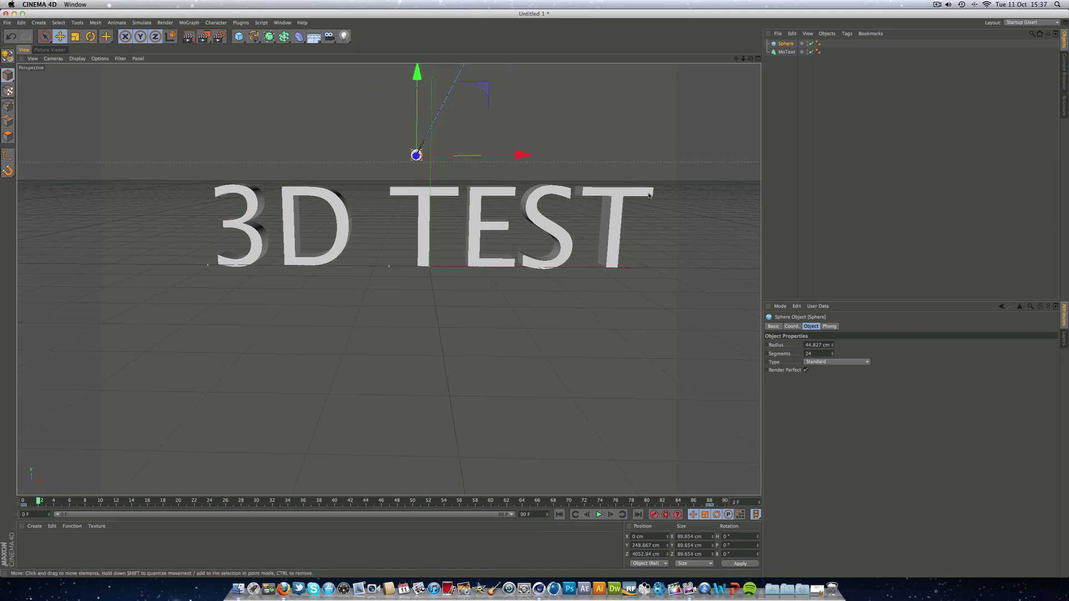
scroll(389, 279, up, 3)
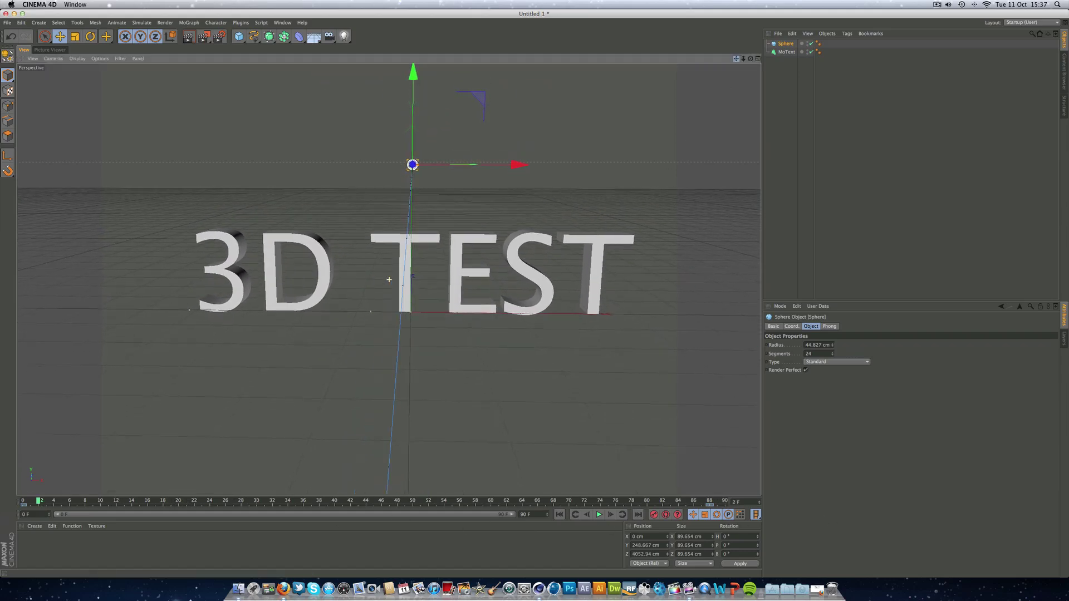
drag(736, 59, 740, 54)
drag(269, 503, 413, 503)
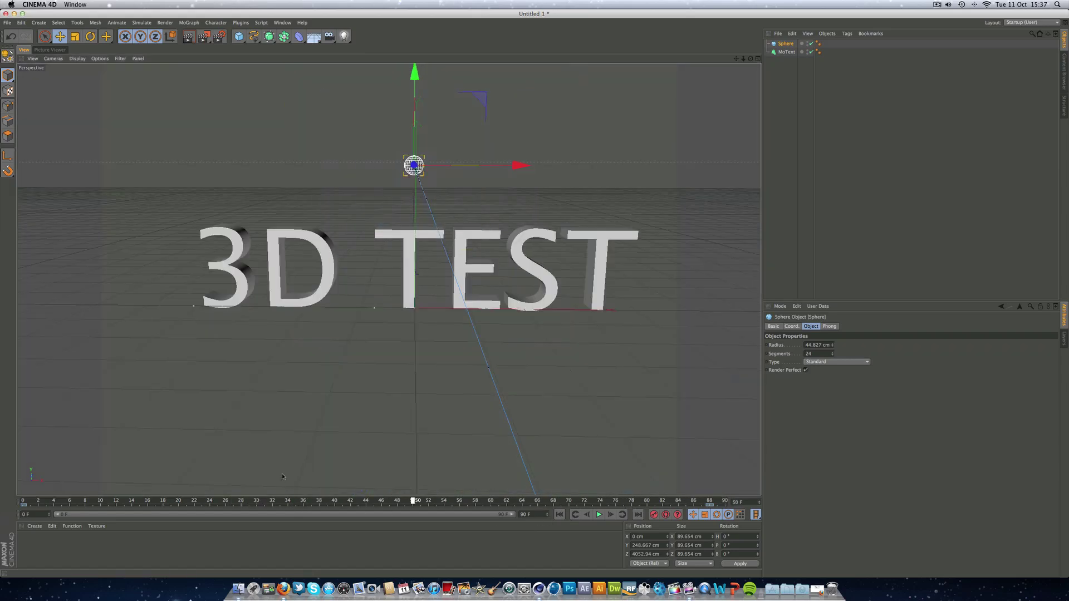
drag(283, 477, 265, 472)
click(329, 36)
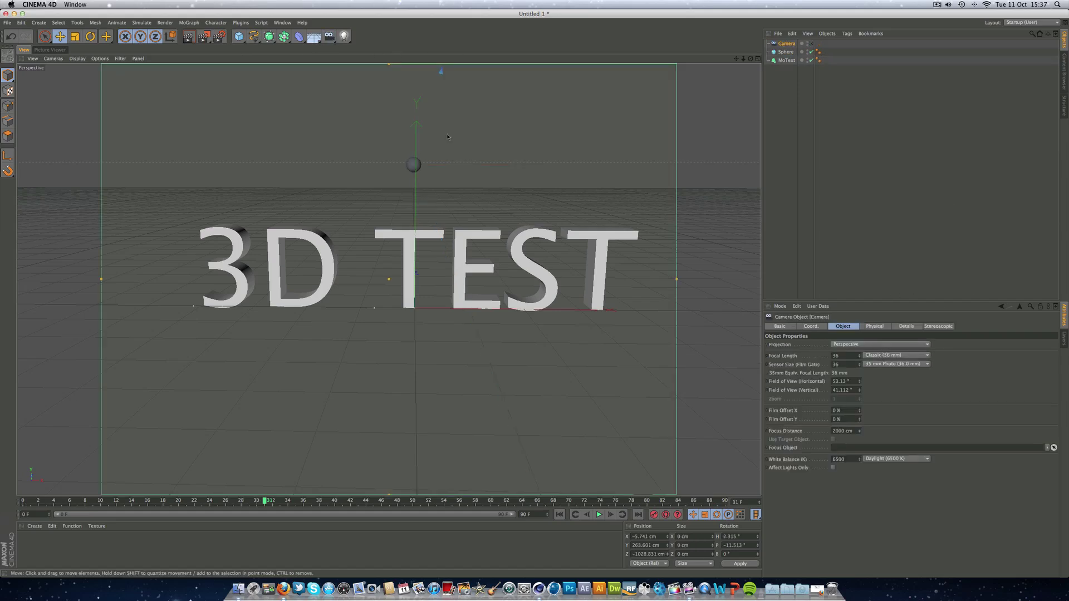
Enable stereoscopic rendering in the render settings.
click(220, 37)
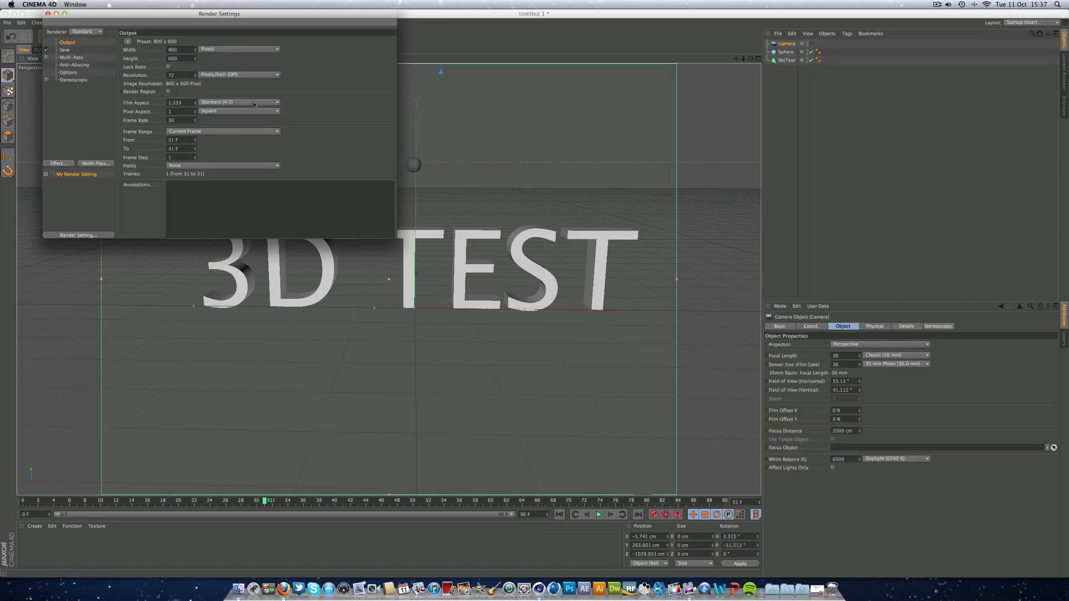
click(71, 80)
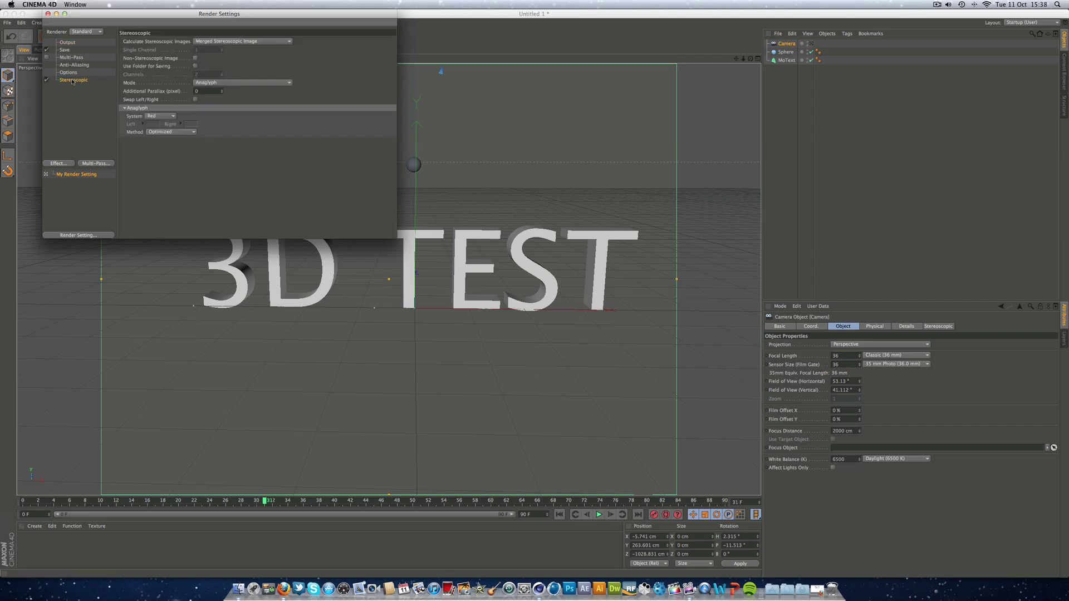
click(48, 13)
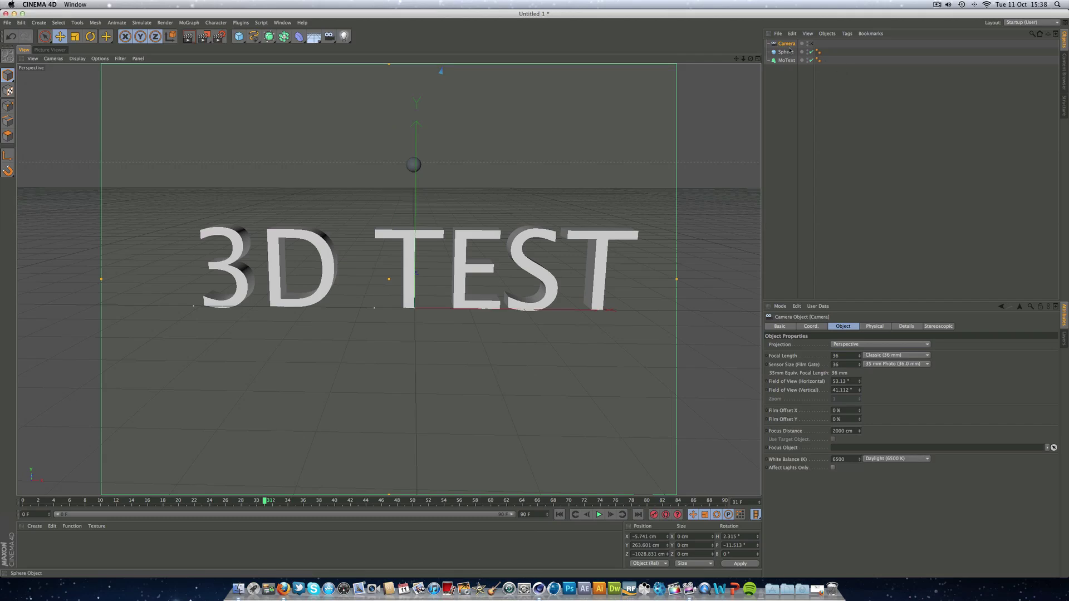
Look through the new camera and set its stereoscopic mode to Symmetrical.
click(812, 43)
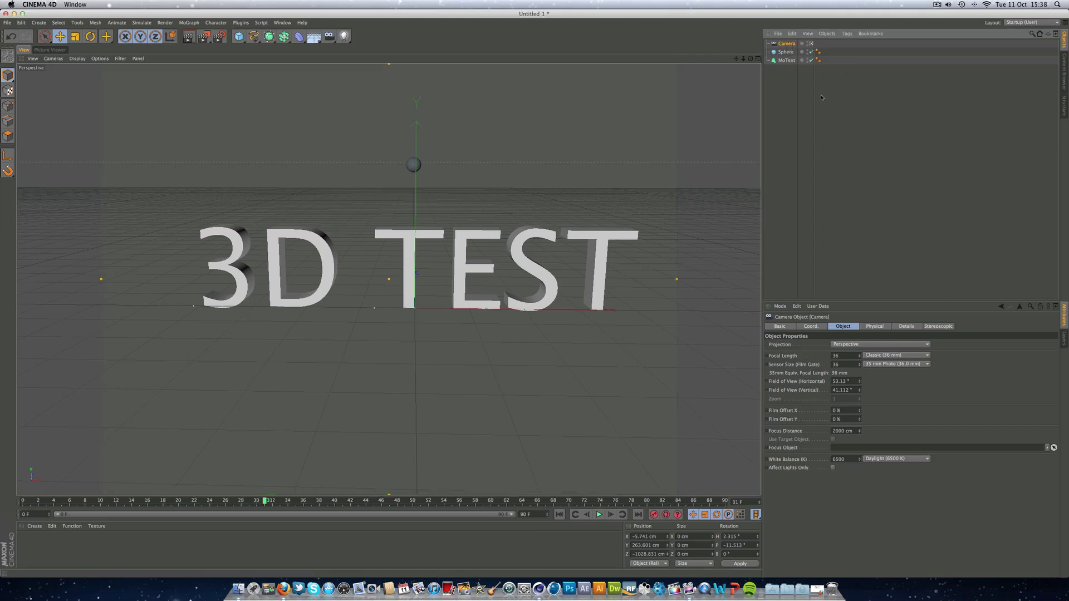
click(938, 327)
click(850, 345)
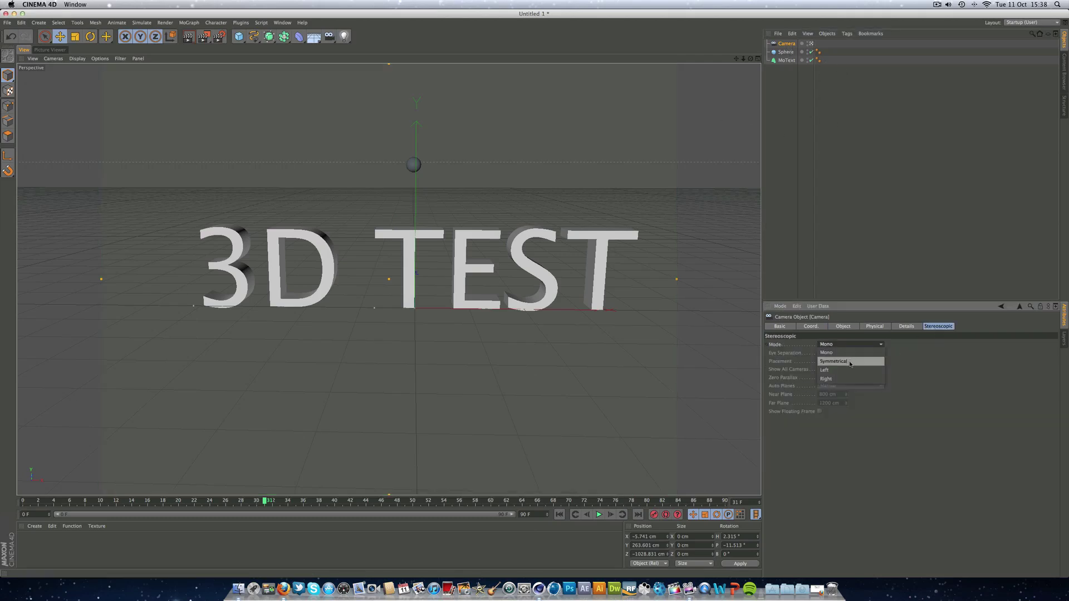
click(851, 362)
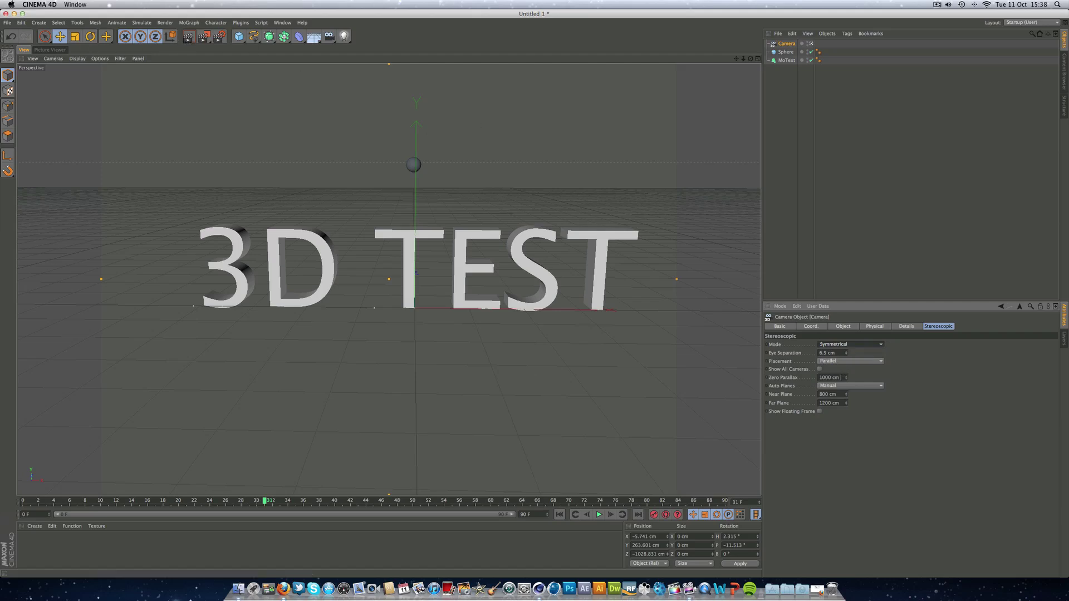
Set the camera's zero parallax to 10 cm and render the frame to the Picture Viewer.
drag(842, 378, 761, 381)
text(10)
key(Return)
key(super+r)
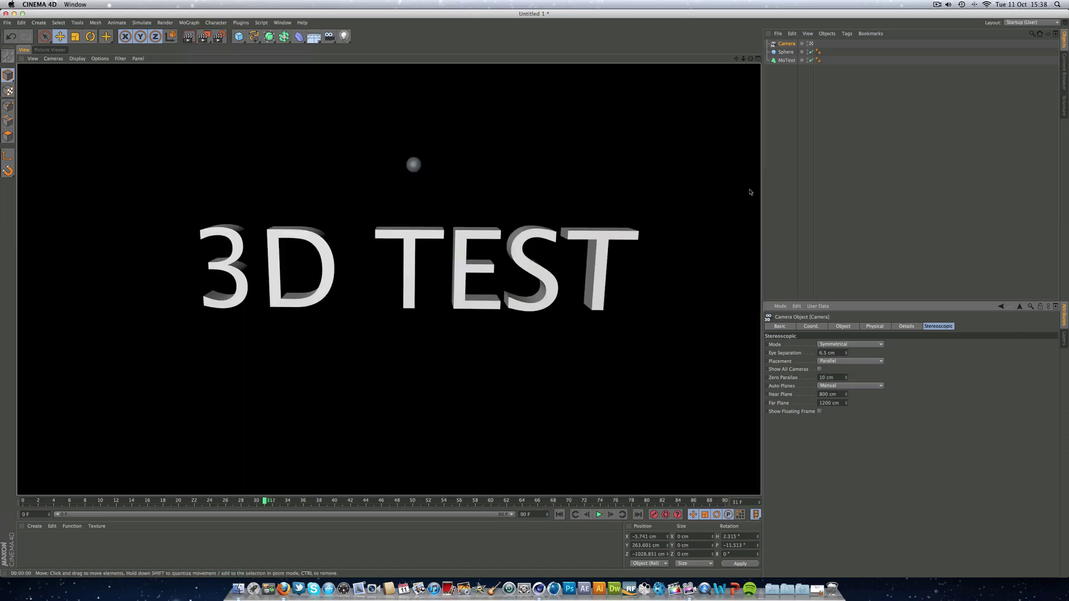
click(816, 196)
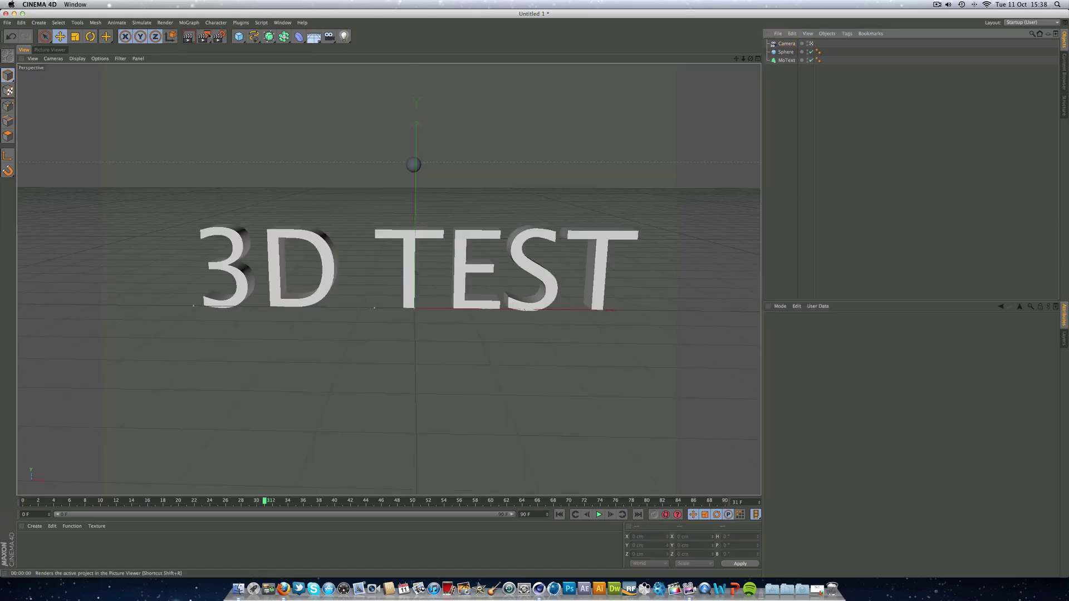
click(204, 36)
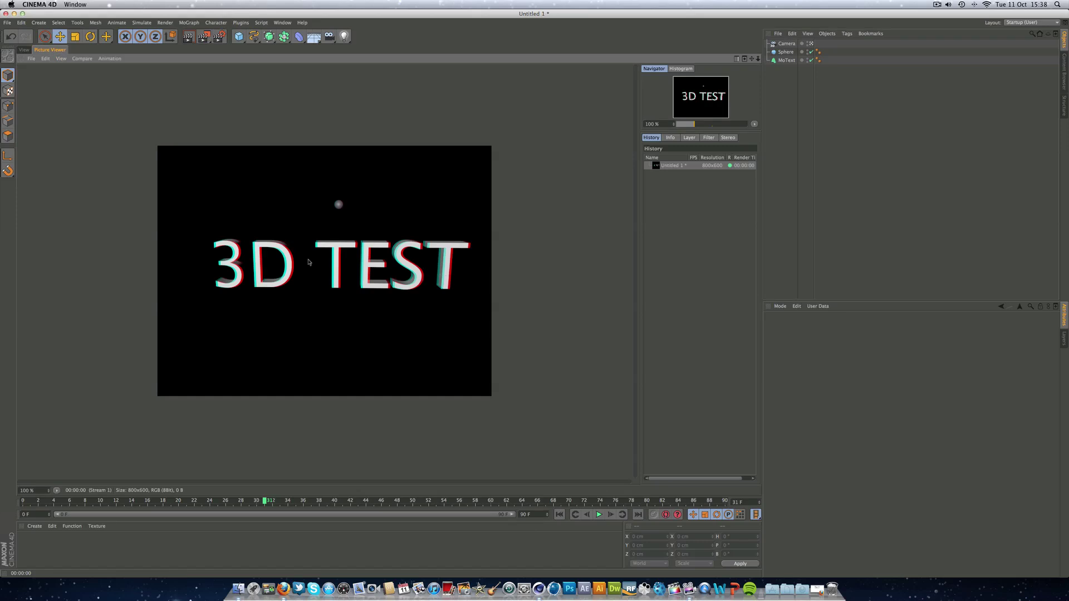
Switch to Firefox to view the "3D test In C4D!!" video, then quit the browser.
click(284, 588)
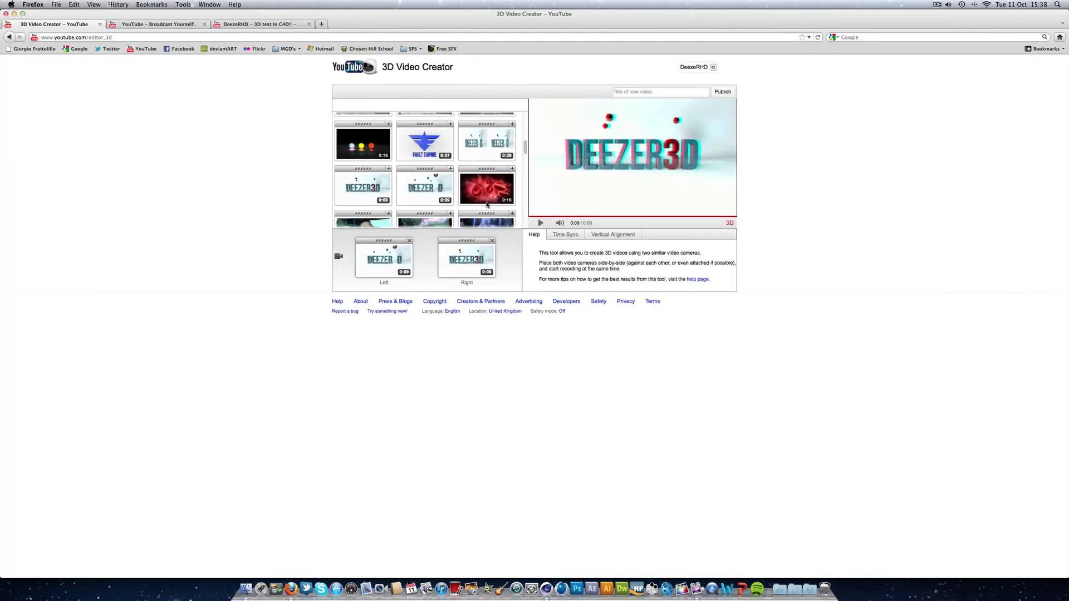
click(241, 26)
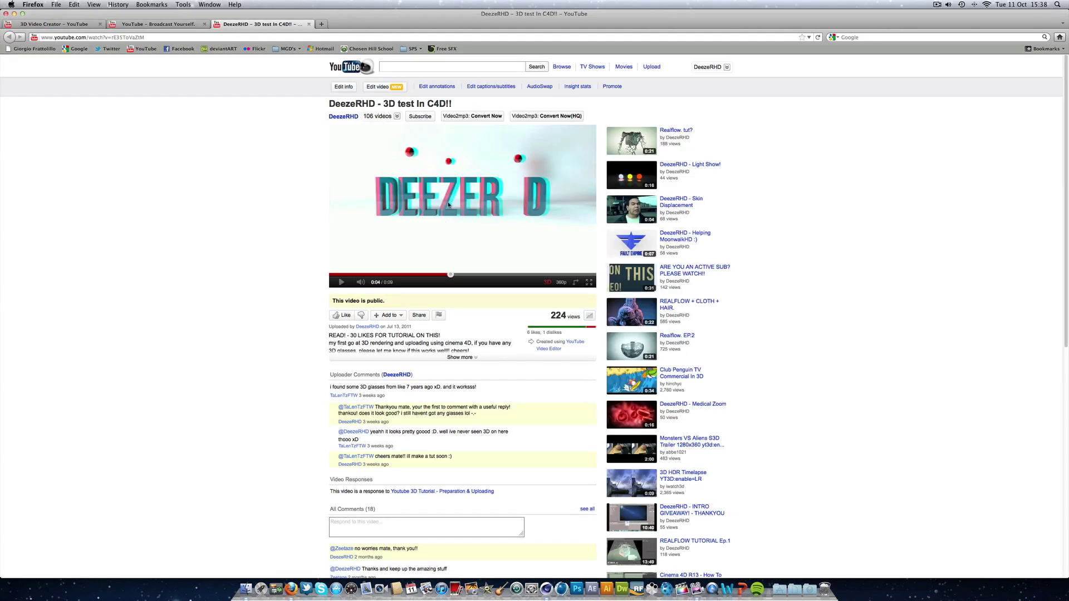
click(696, 591)
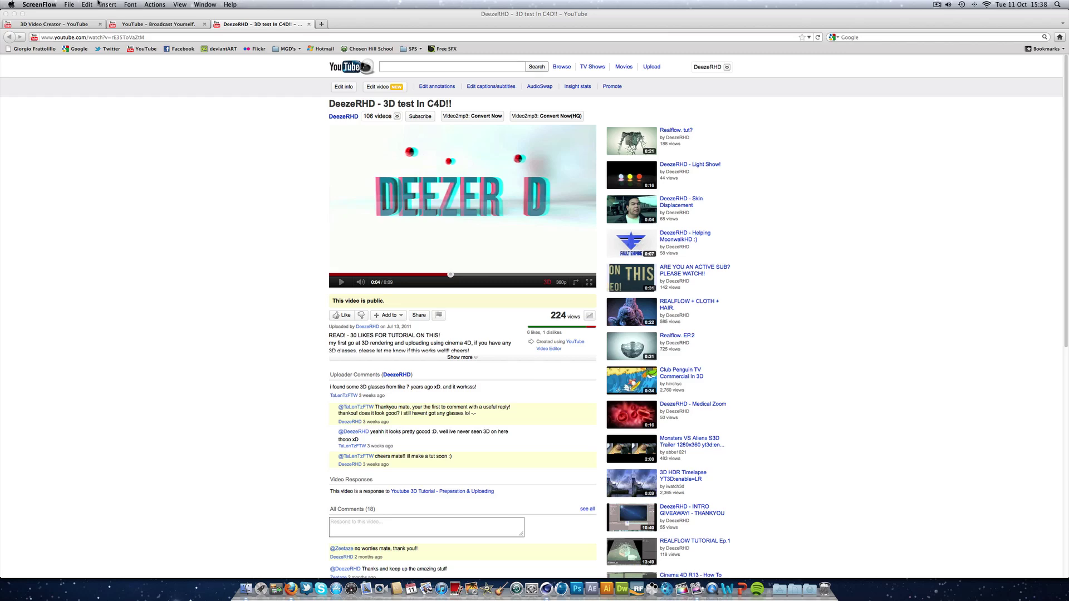
click(40, 12)
click(33, 4)
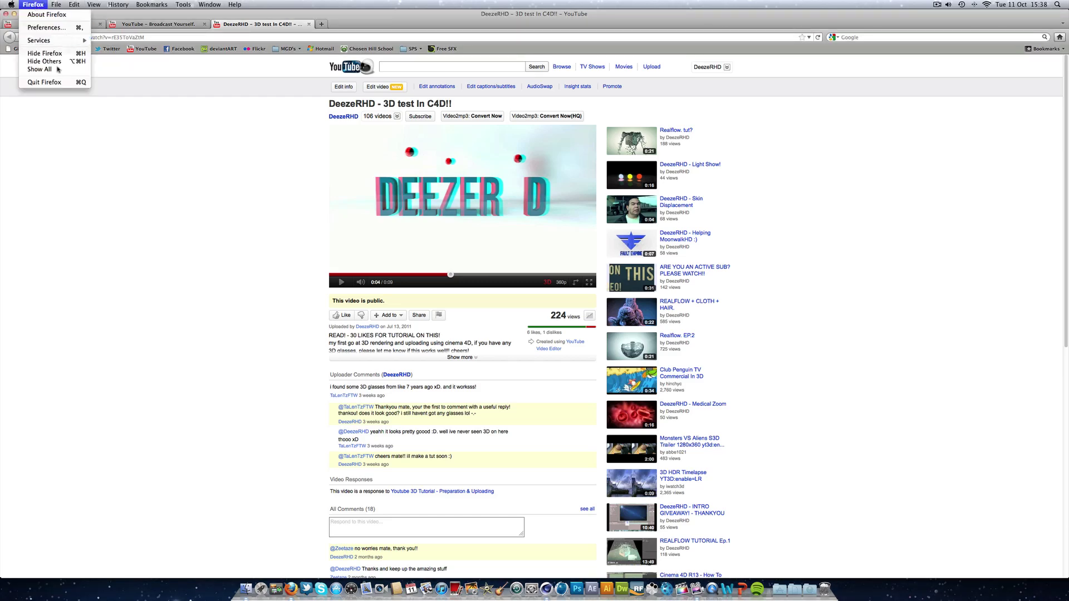
click(58, 82)
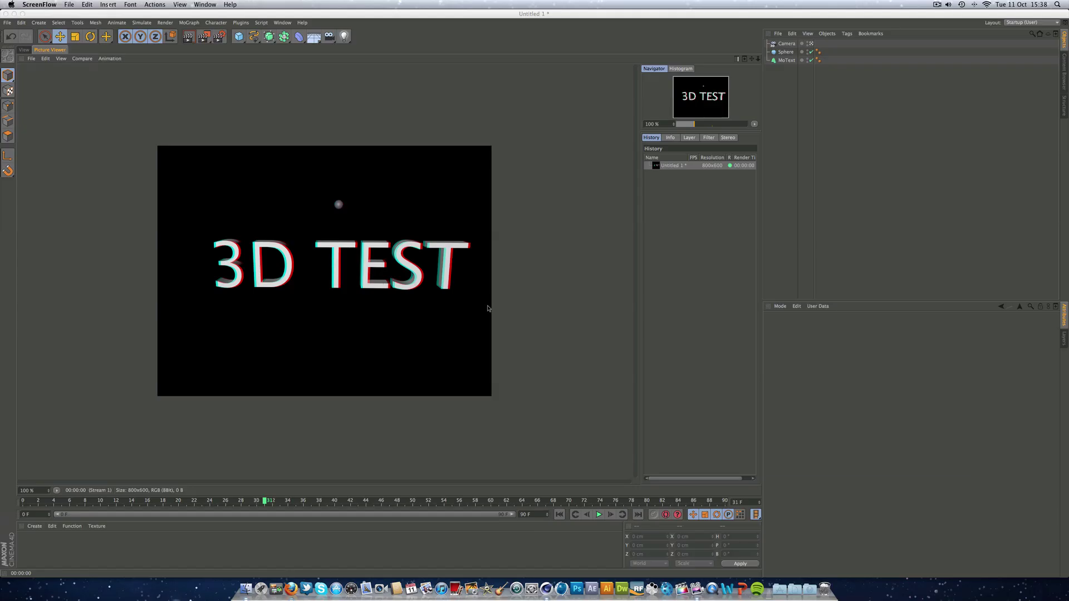
Set the camera's eye separation to about 8.5 cm and render the frame again to compare it with the first render.
click(787, 44)
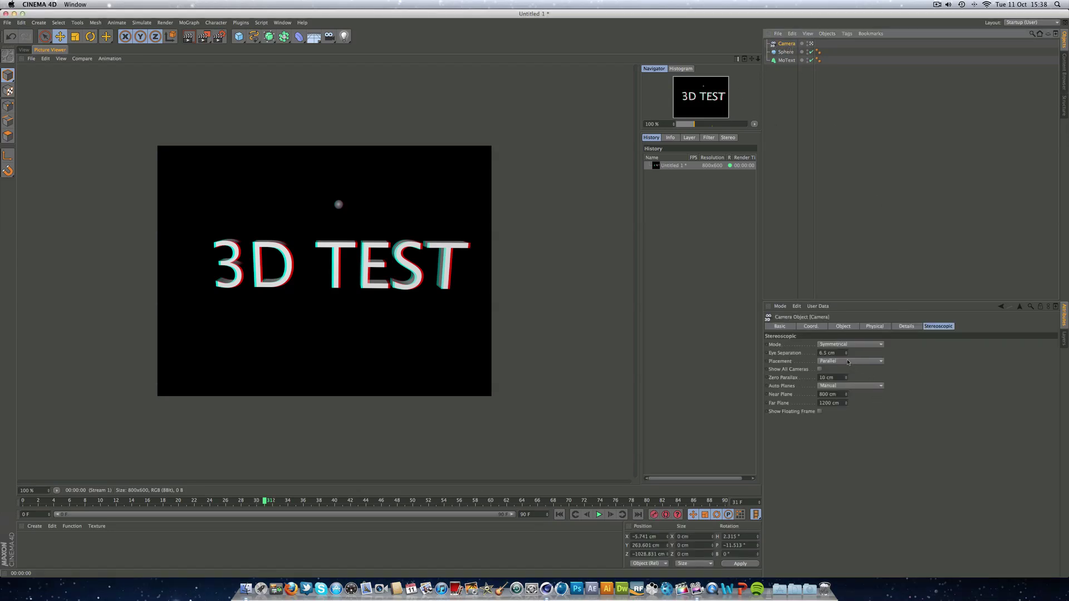
drag(846, 353, 846, 298)
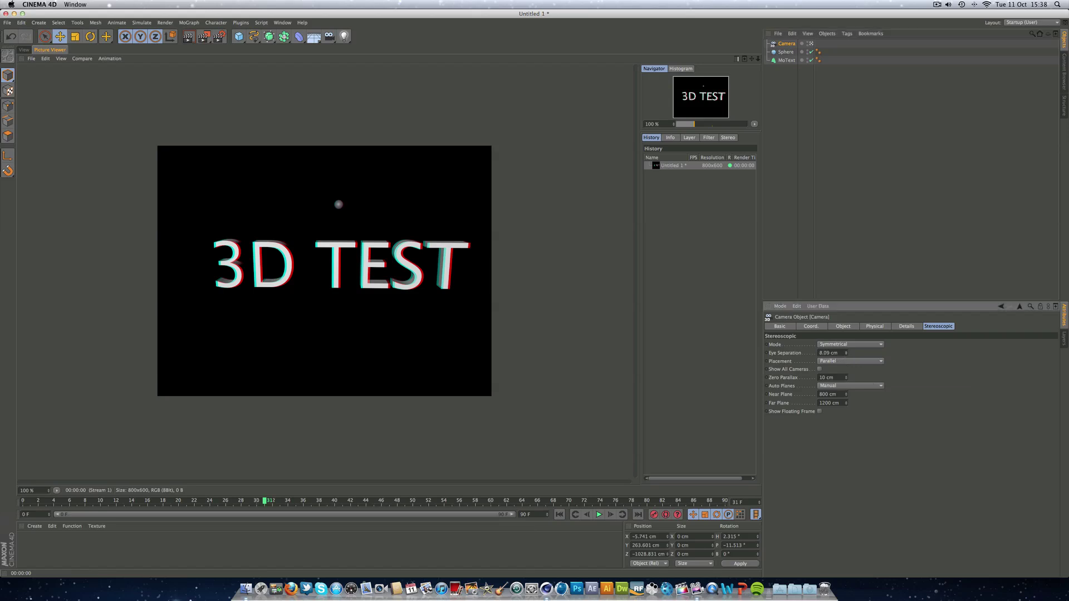
click(203, 36)
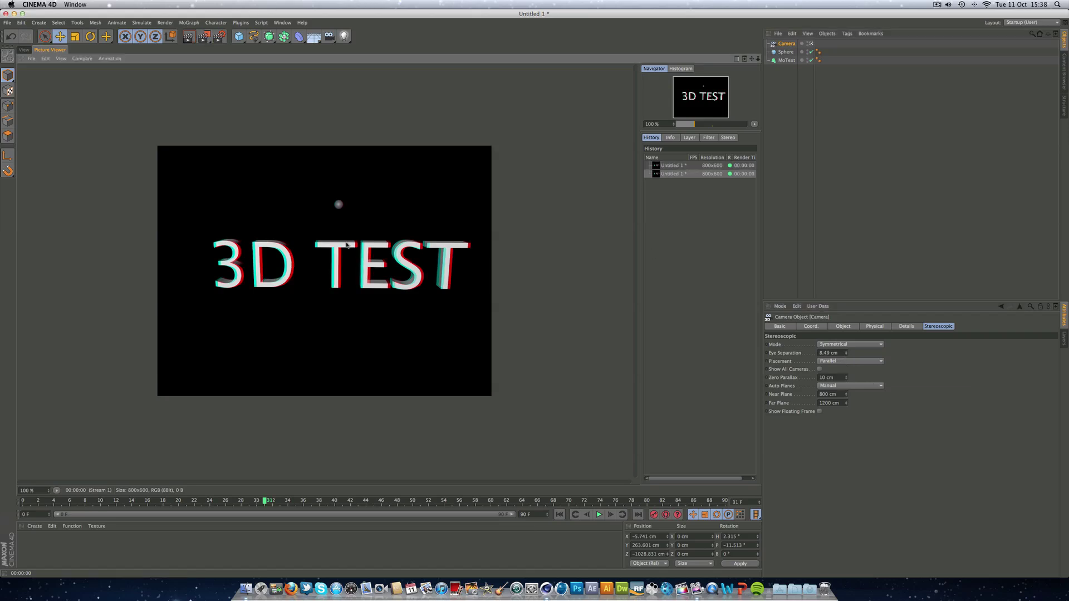
click(690, 169)
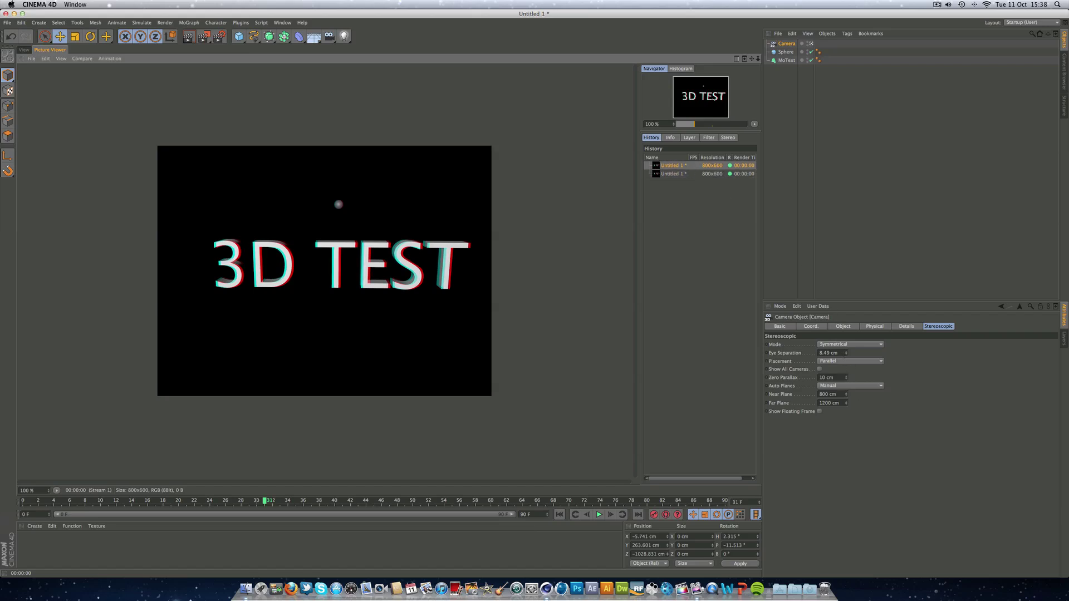
Set the camera's eye separation to about 18.5 cm and render the frame again to compare it with the two earlier renders.
drag(846, 354, 846, 312)
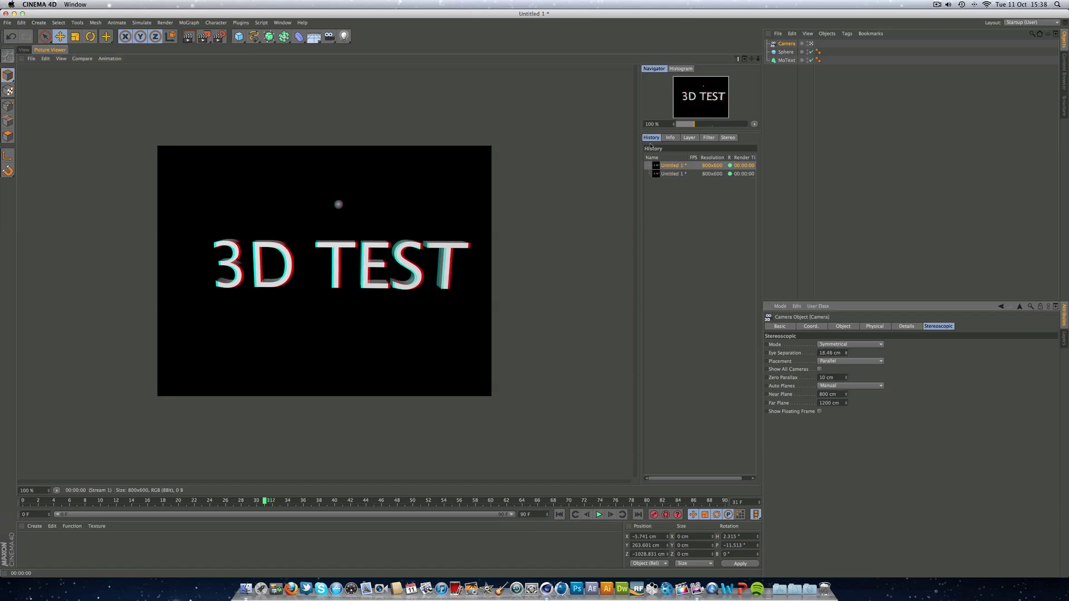
key(shift+r)
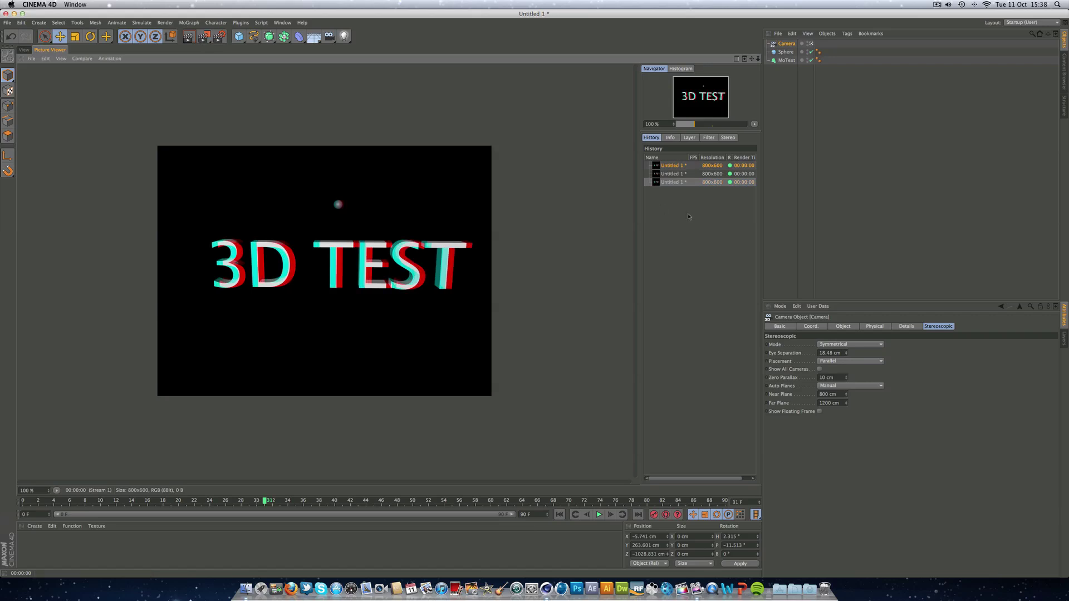
click(675, 175)
click(675, 182)
click(677, 175)
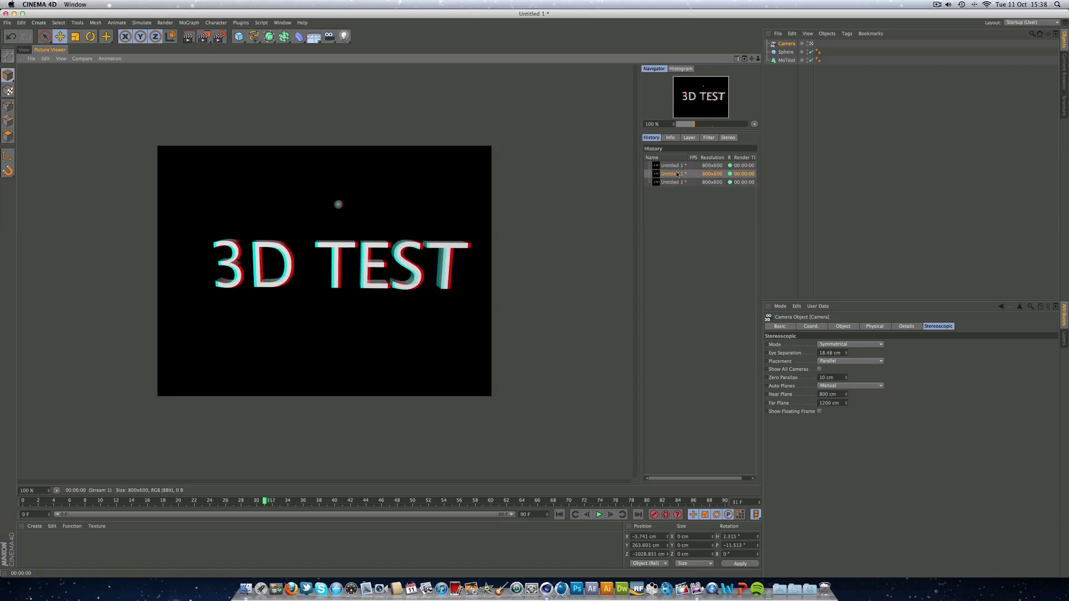
click(676, 166)
click(677, 174)
click(676, 182)
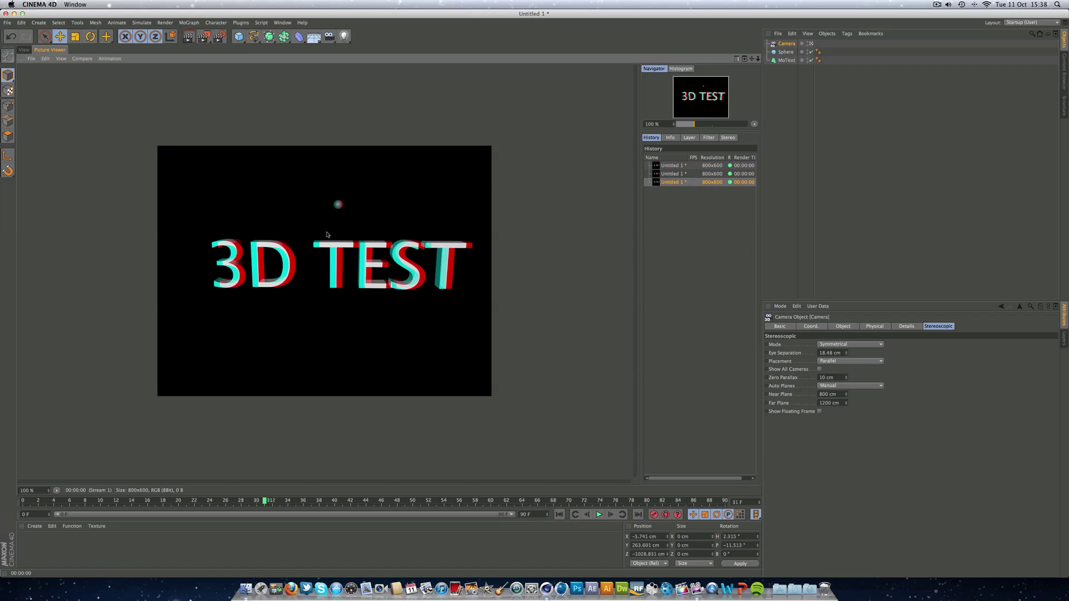
Go to frame 29, reduce the camera's eye separation to about 8.4 cm and render to the Picture Viewer.
mouse_move(267, 501)
mouse_down()
mouse_move(237, 501)
mouse_move(249, 493)
mouse_up()
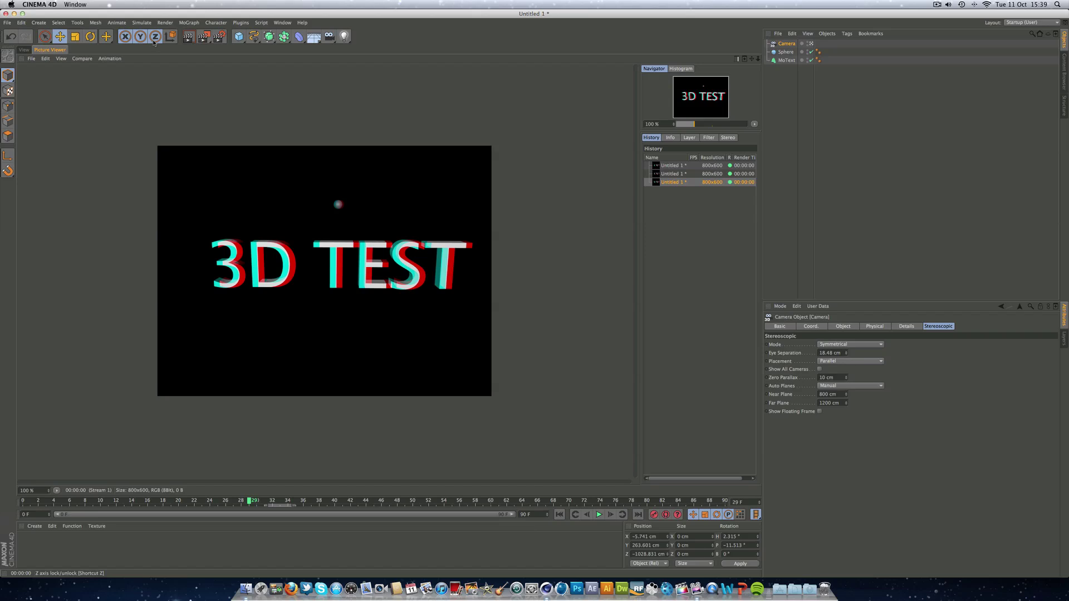
drag(846, 355, 846, 379)
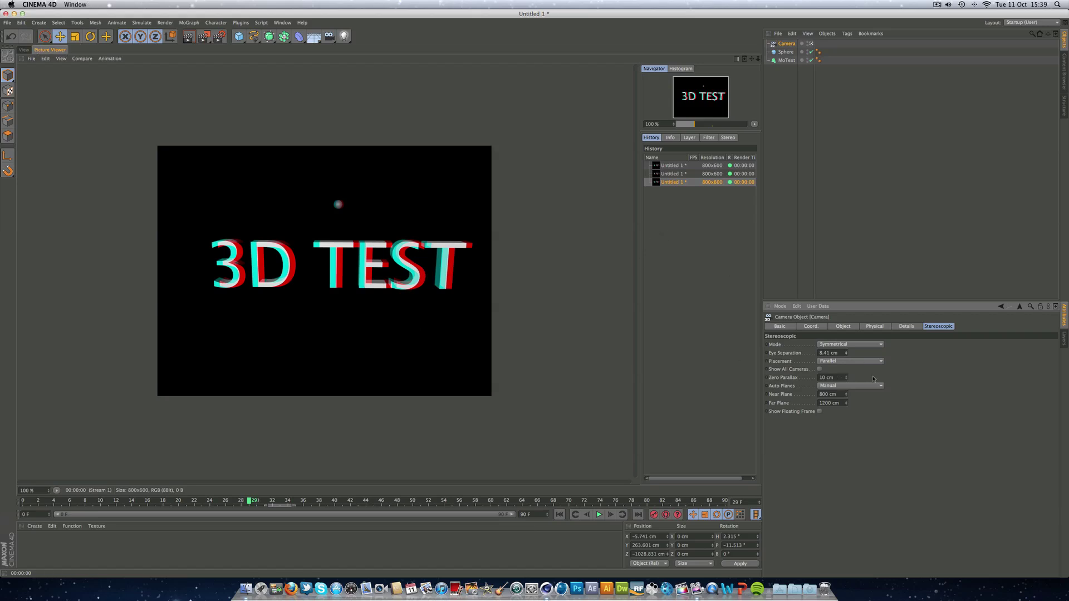
click(204, 36)
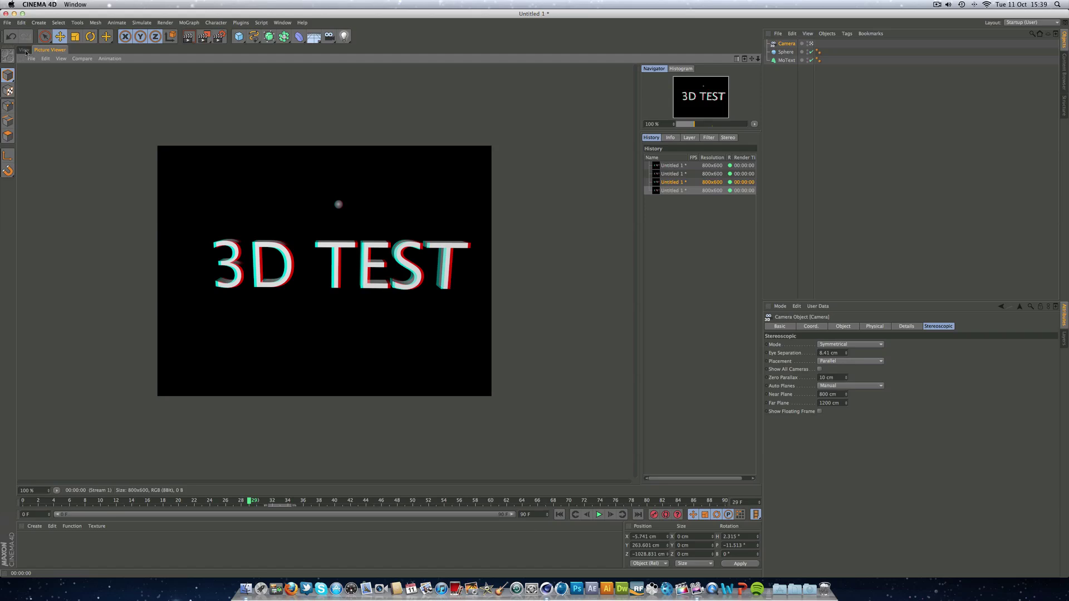
Quit CINEMA 4D without saving the project and return to the Finder desktop.
click(39, 5)
click(55, 82)
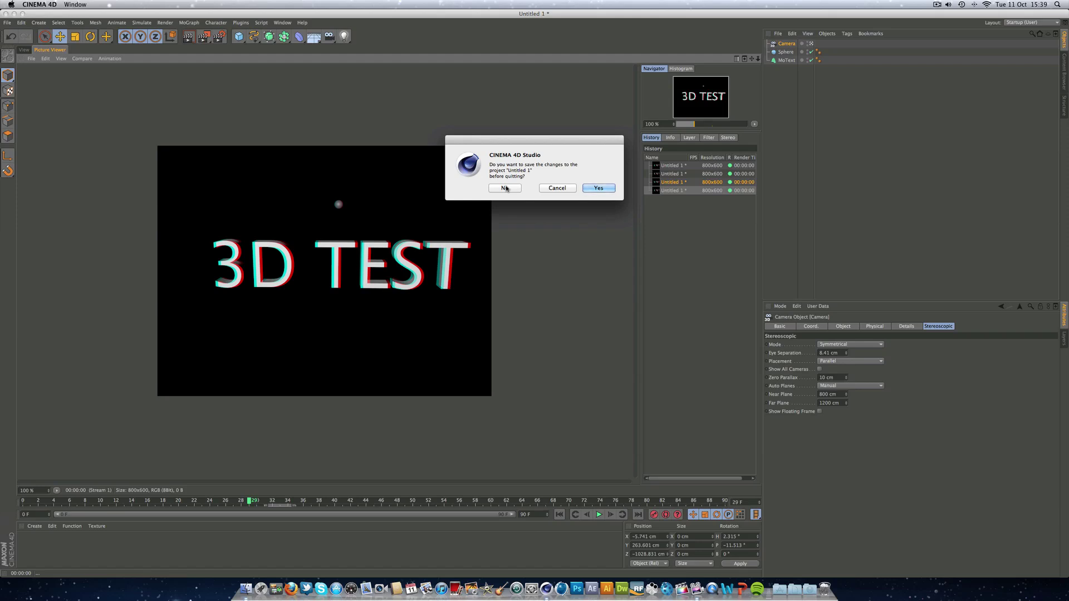
click(505, 188)
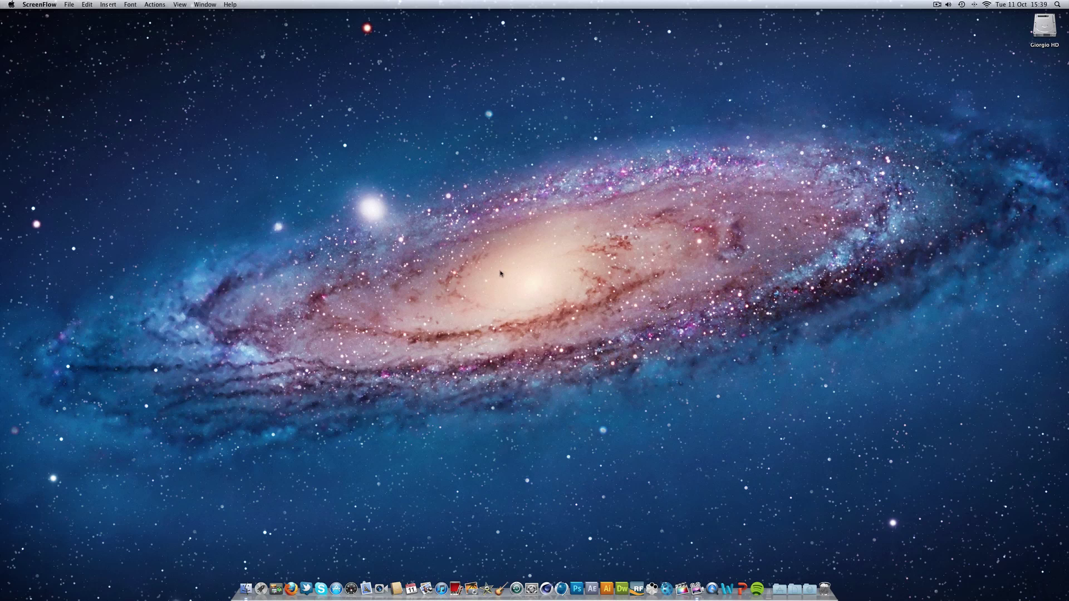
click(500, 272)
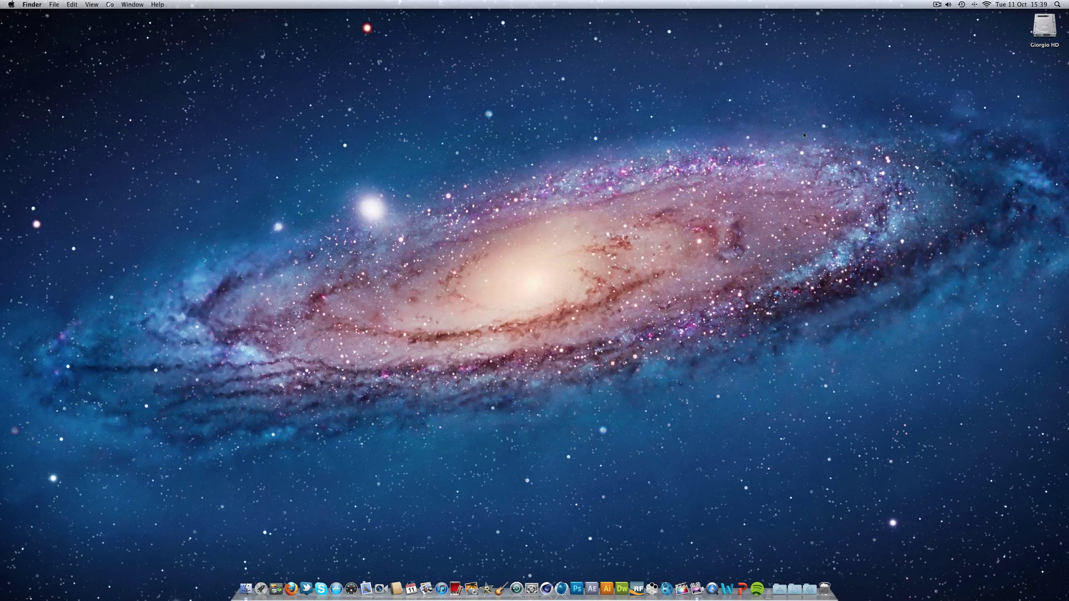